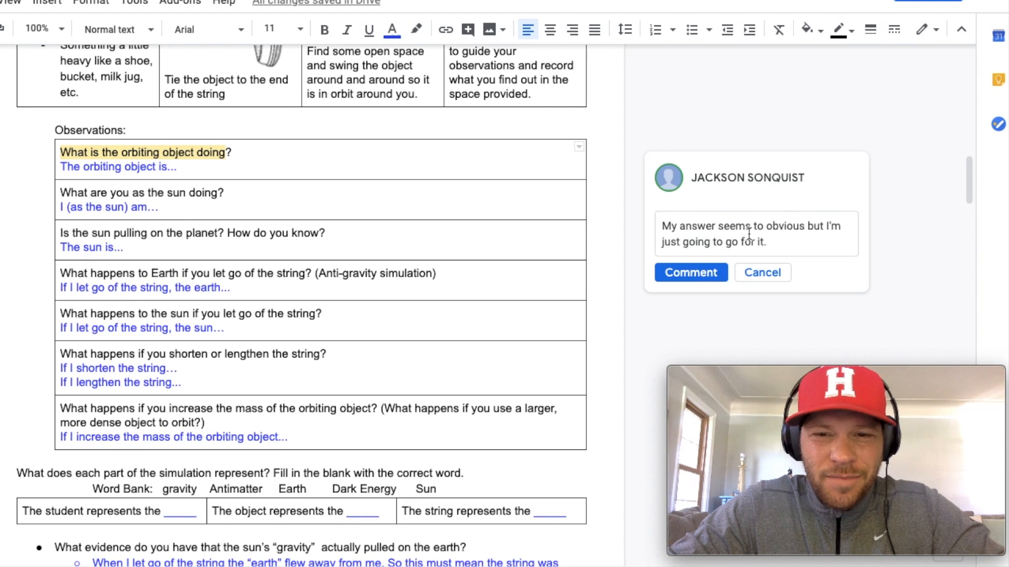
Step: Correct "to obvious" to "too obvious" in the draft comment
{"action": "left_click", "coordinate": [761, 230]}
{"action": "type", "text": "o"}
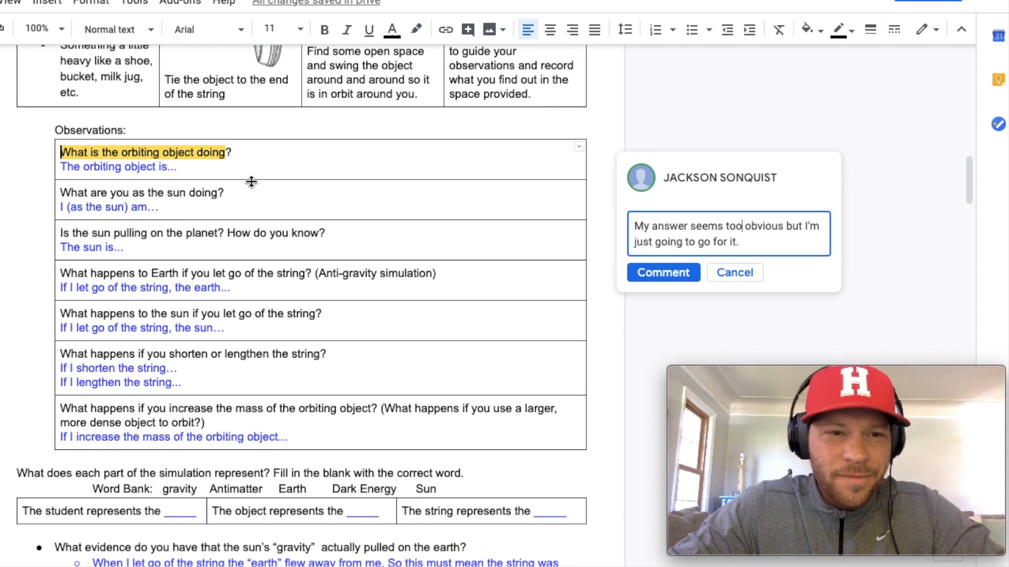
Step: Replace the ellipsis in the orbiting object answer so it reads "The orbiting object is going around the sun."
{"action": "left_click", "coordinate": [220, 168]}
{"action": "key", "text": "BackSpace"}
{"action": "key", "text": "BackSpace"}
{"action": "key", "text": "BackSpace"}
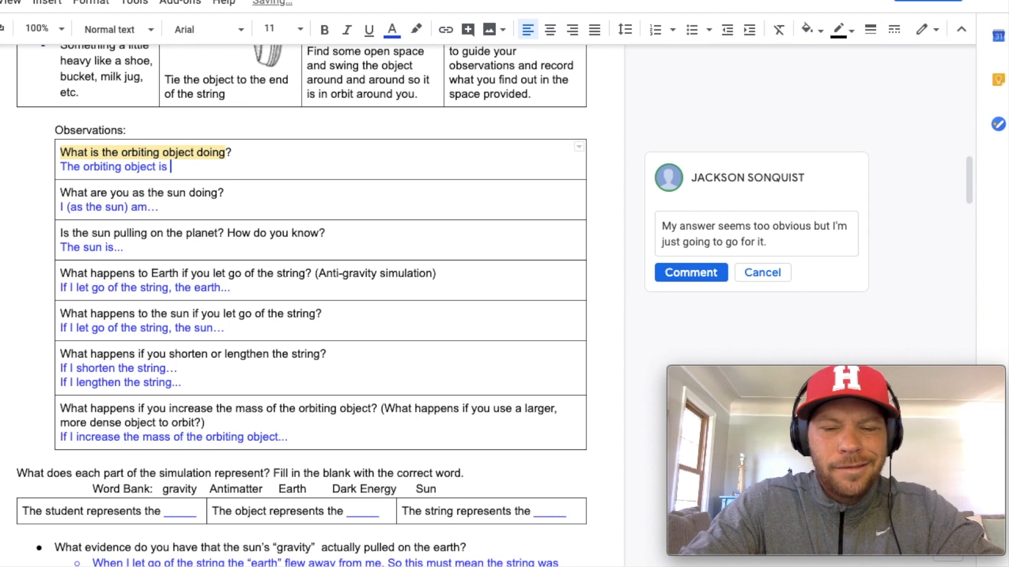
{"action": "type", "text": "going around the sun."}
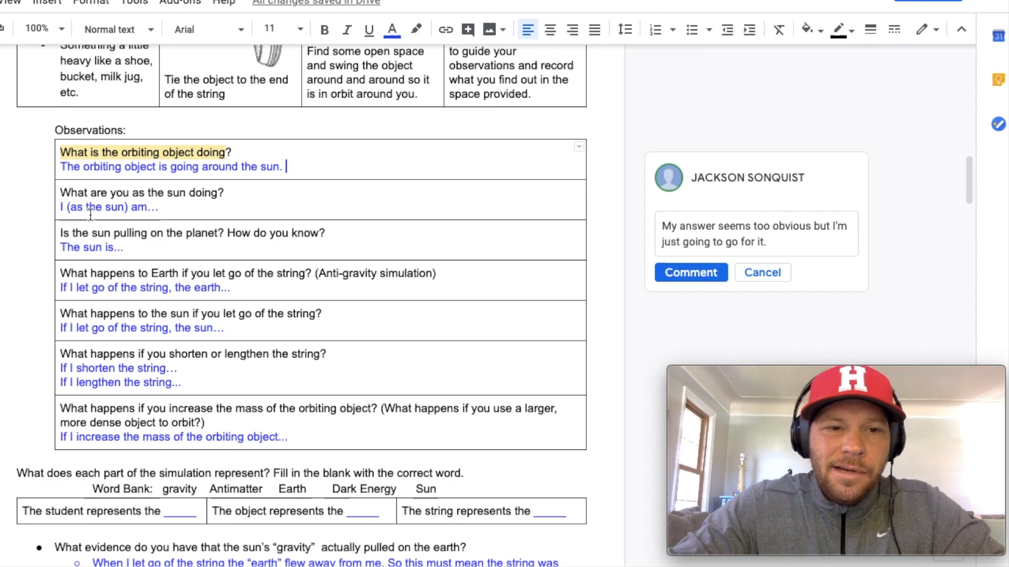
Step: Change the answer about what you are doing as the sun to "I (as the sun) was actually spinning the object but also pulling on the string."
{"action": "left_click", "coordinate": [163, 210]}
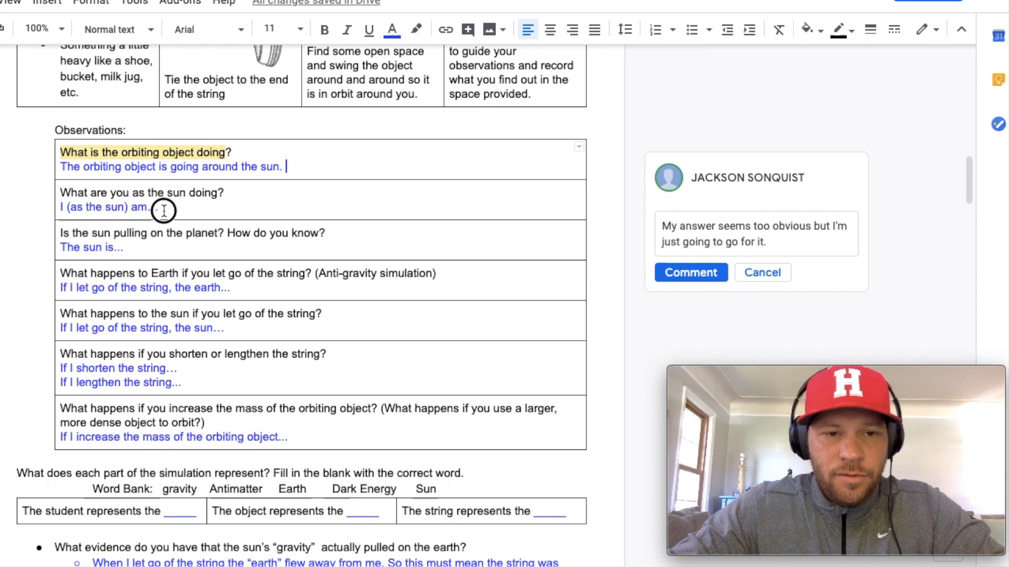
{"action": "key", "text": "BackSpace"}
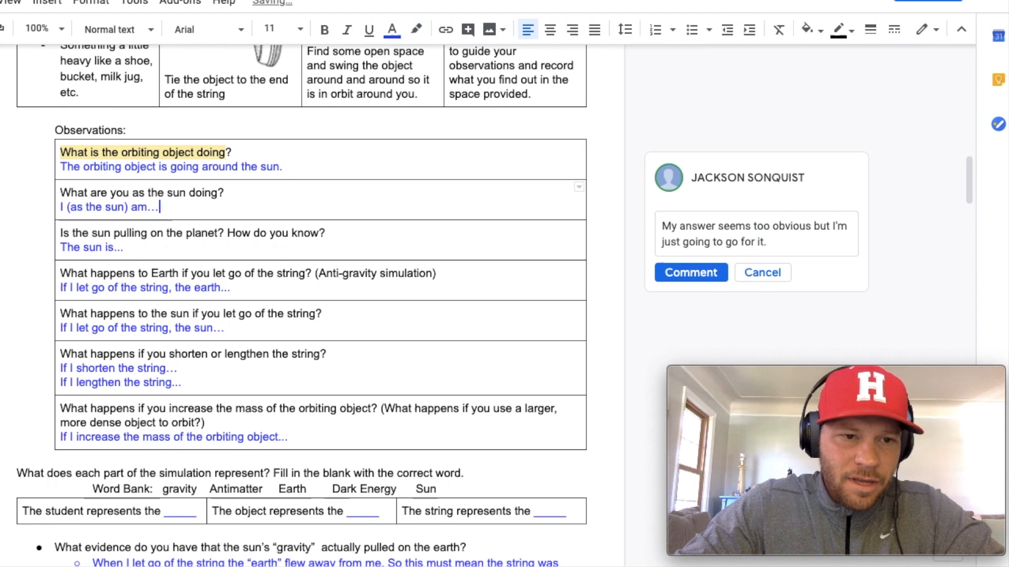
{"action": "key", "text": "BackSpace"}
{"action": "key", "text": "BackSpace"}
{"action": "type", "text": "was to"}
{"action": "key", "text": "BackSpace"}
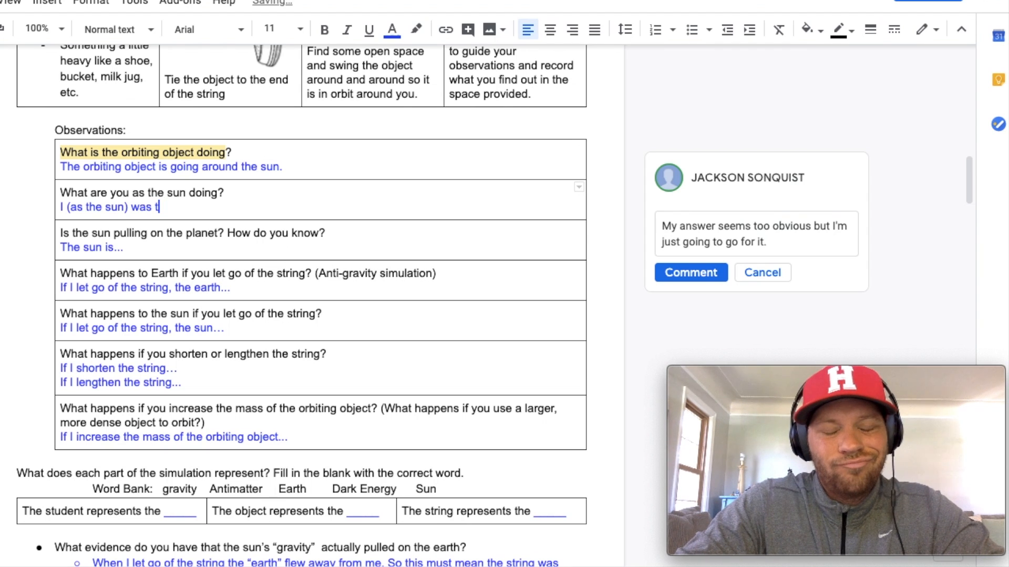
{"action": "type", "text": "actually s"}
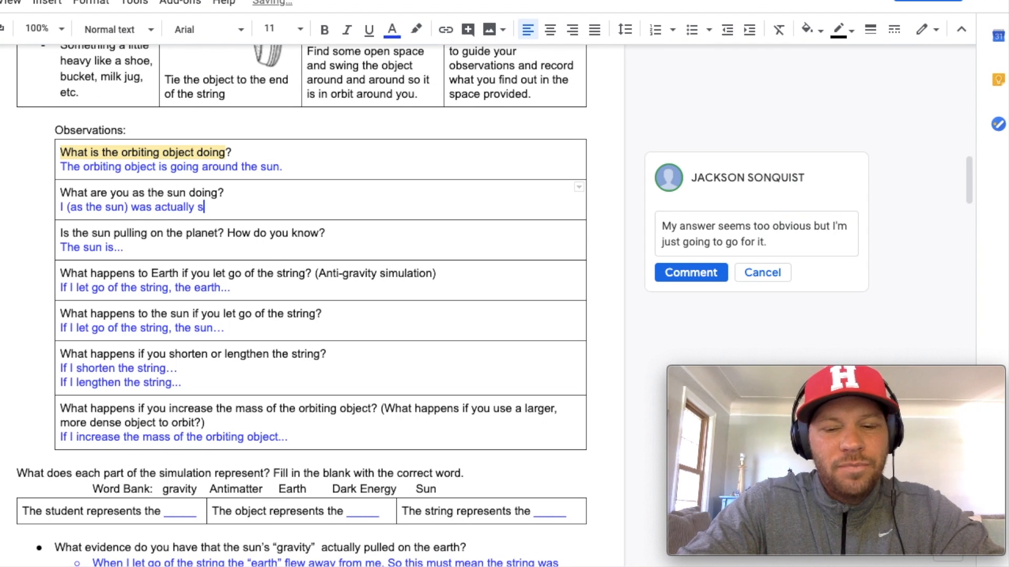
{"action": "type", "text": "pinning the "}
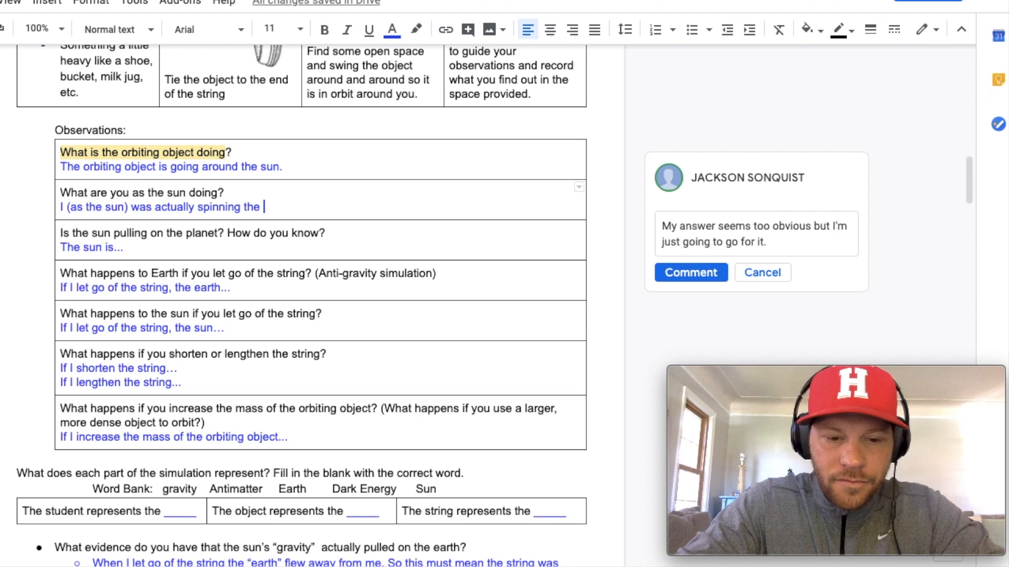
{"action": "type", "text": "object but"}
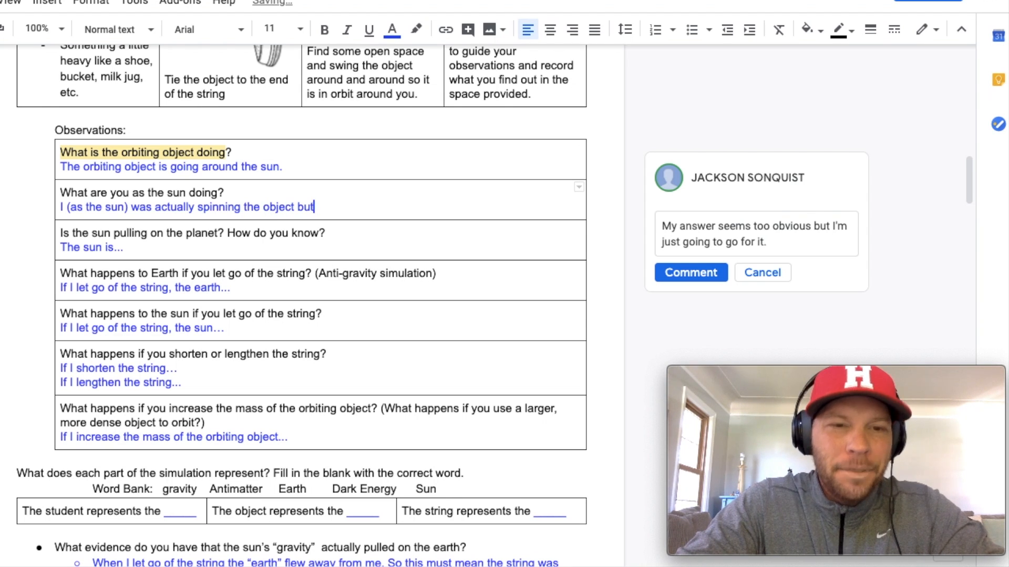
{"action": "type", "text": " also pulling on the string"}
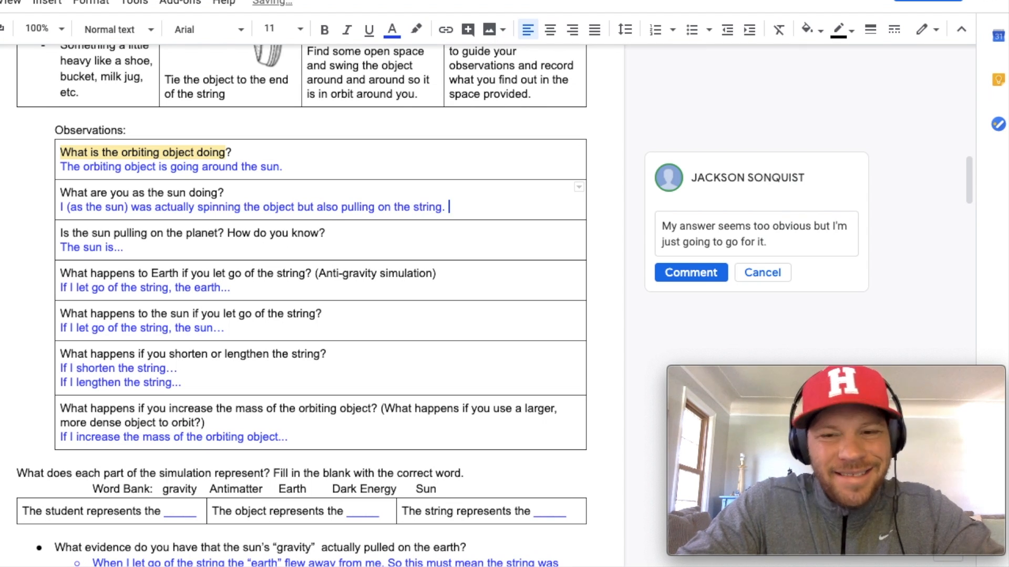
{"action": "type", "text": "."}
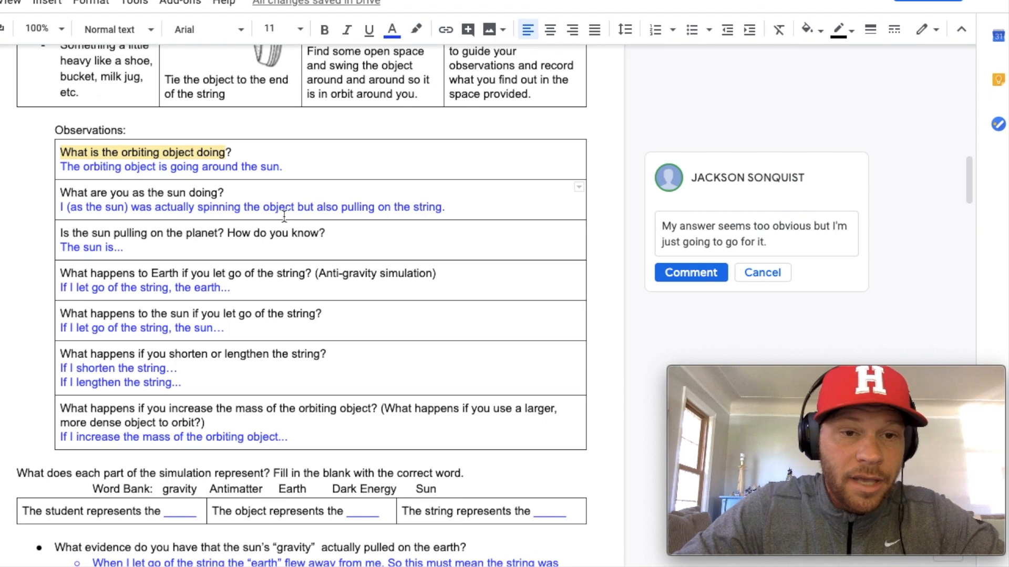
Step: Complete the answer on whether the sun pulls on the planet as "The sun is pulling on the planet"
{"action": "triple_click", "coordinate": [254, 232]}
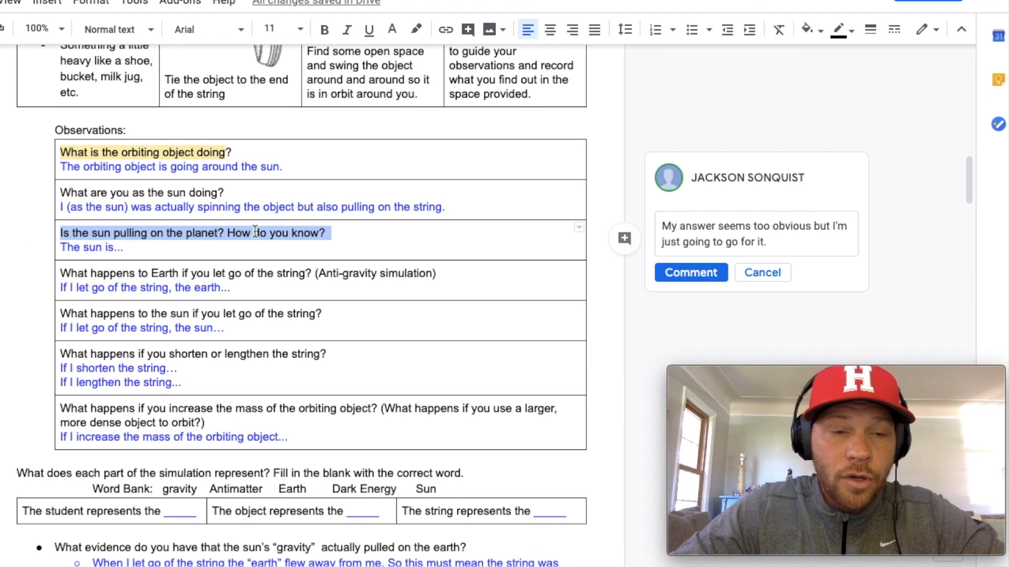
{"action": "left_click", "coordinate": [168, 250]}
{"action": "key", "text": "BackSpace"}
{"action": "key", "text": "BackSpace"}
{"action": "key", "text": "BackSpace"}
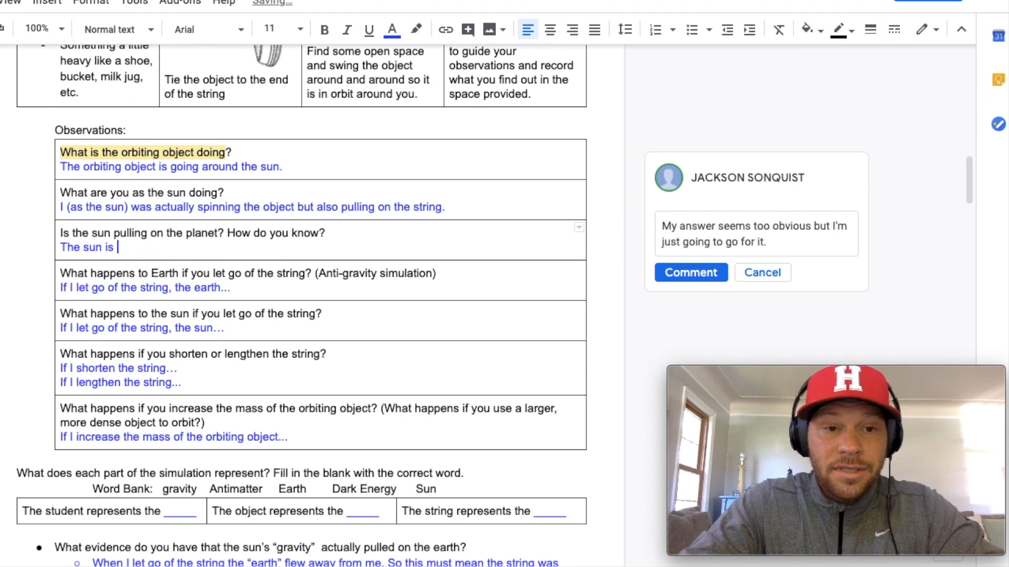
{"action": "type", "text": "pulling"}
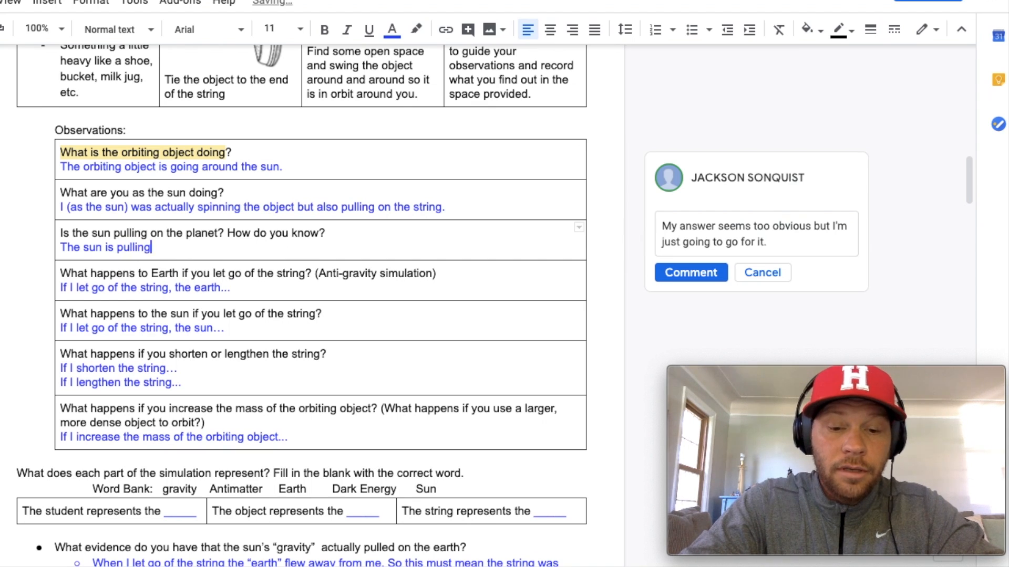
{"action": "type", "text": " on the plane"}
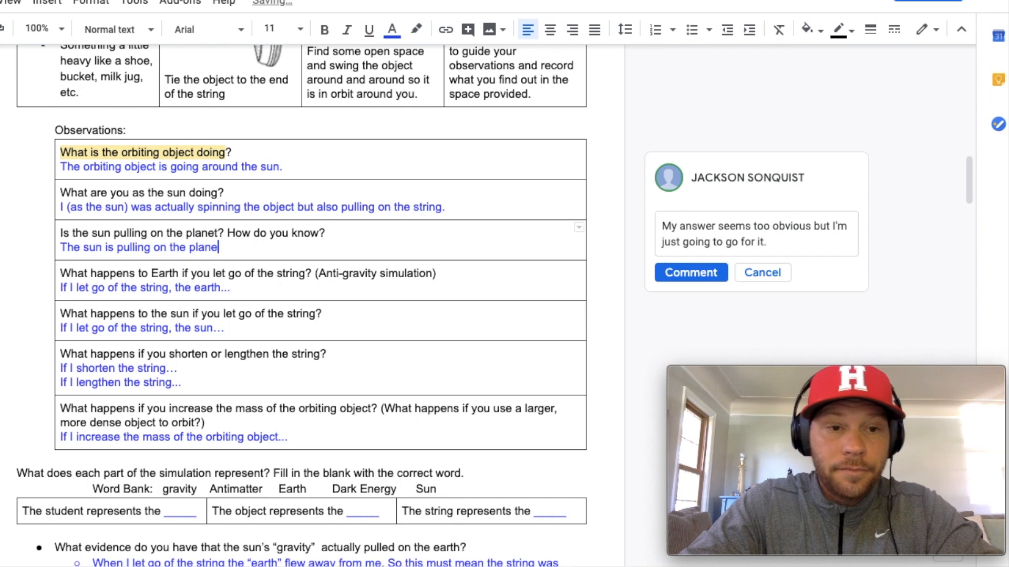
Step: End that sentence and add the reason "I know because if I let go of the string the planet flies away."
{"action": "type", "text": "t. I know becuase"}
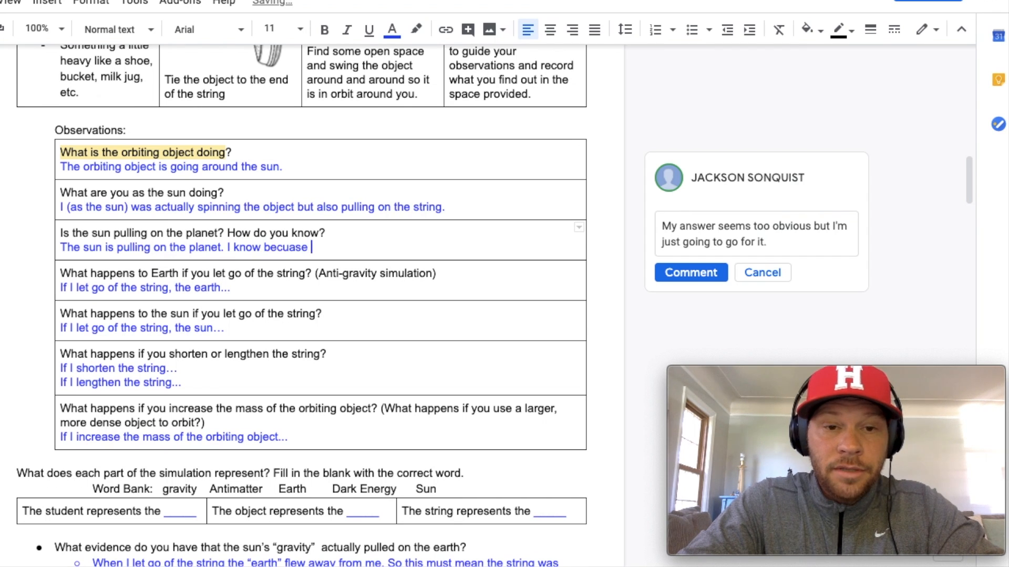
{"action": "key", "text": "BackSpace"}
{"action": "key", "text": "BackSpace"}
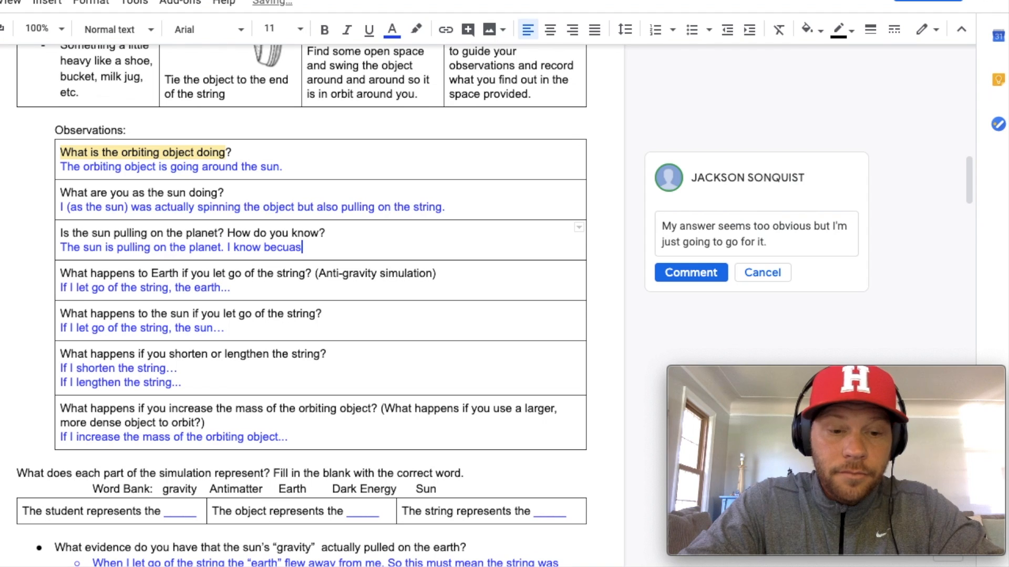
{"action": "key", "text": "BackSpace"}
{"action": "key", "text": "BackSpace"}
{"action": "key", "text": "BackSpace"}
{"action": "key", "text": "BackSpace"}
{"action": "type", "text": "ause "}
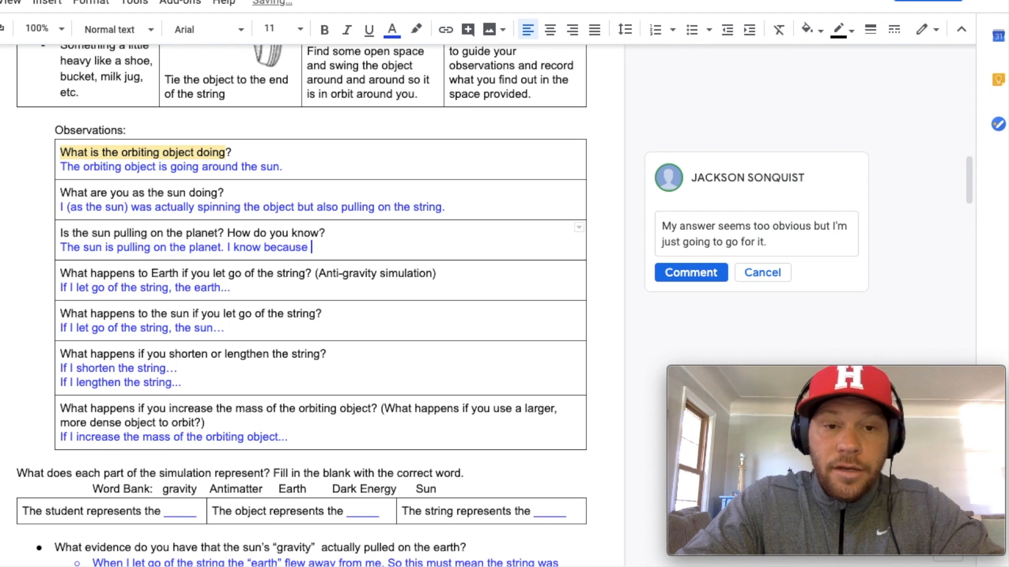
{"action": "type", "text": "if I let go of th"}
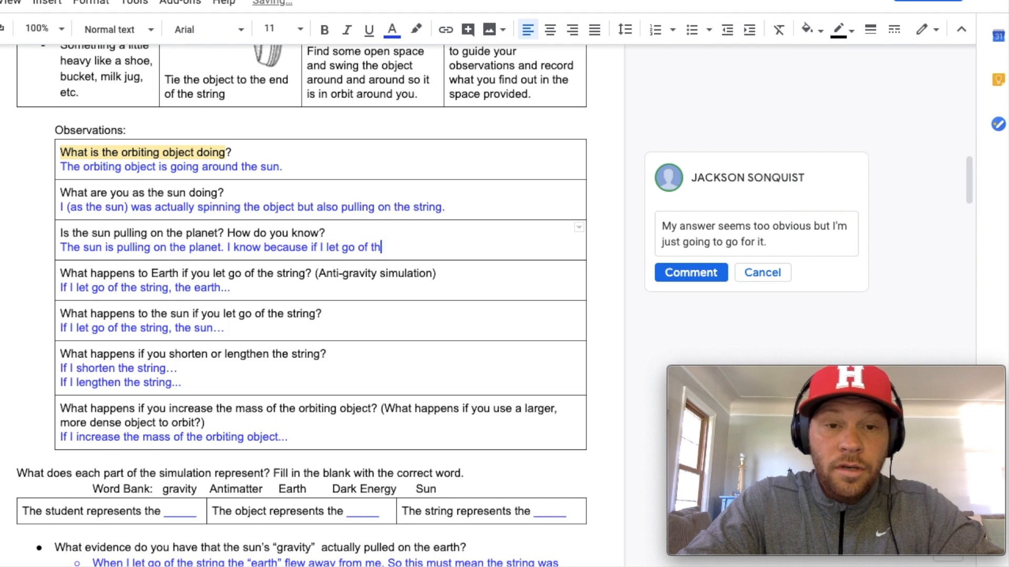
{"action": "type", "text": "e string"}
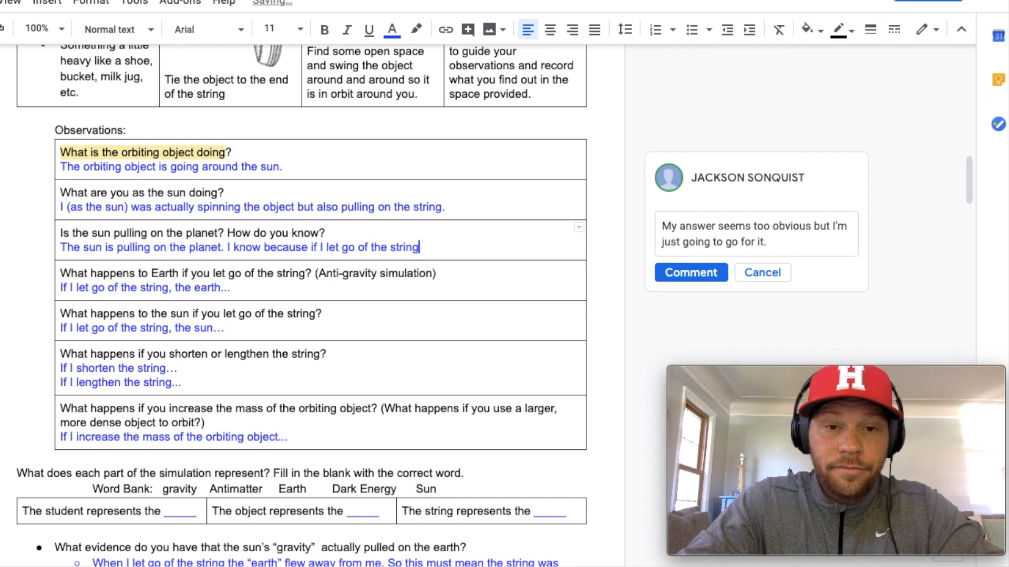
{"action": "type", "text": " the p"}
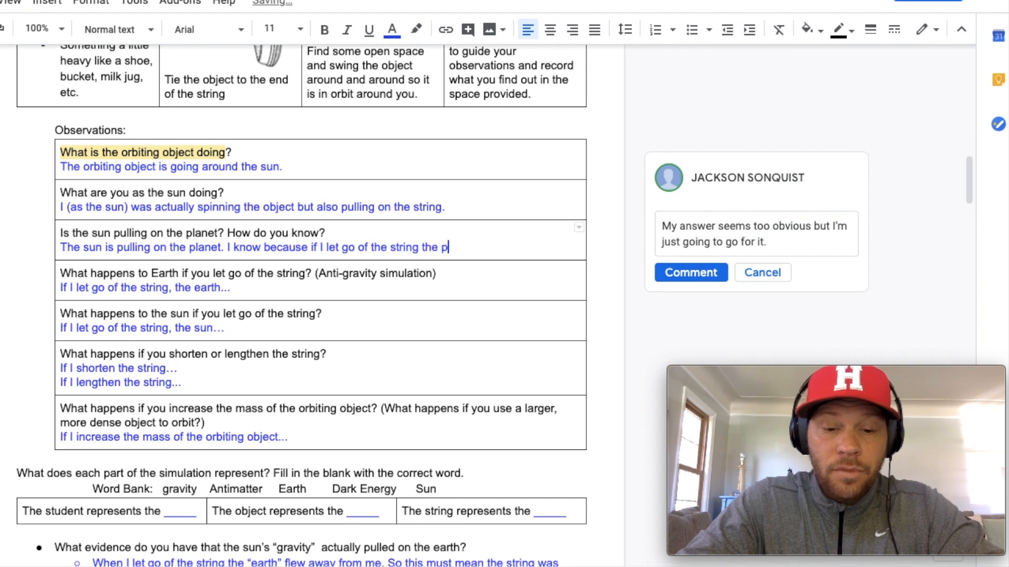
{"action": "type", "text": "lanet flies away."}
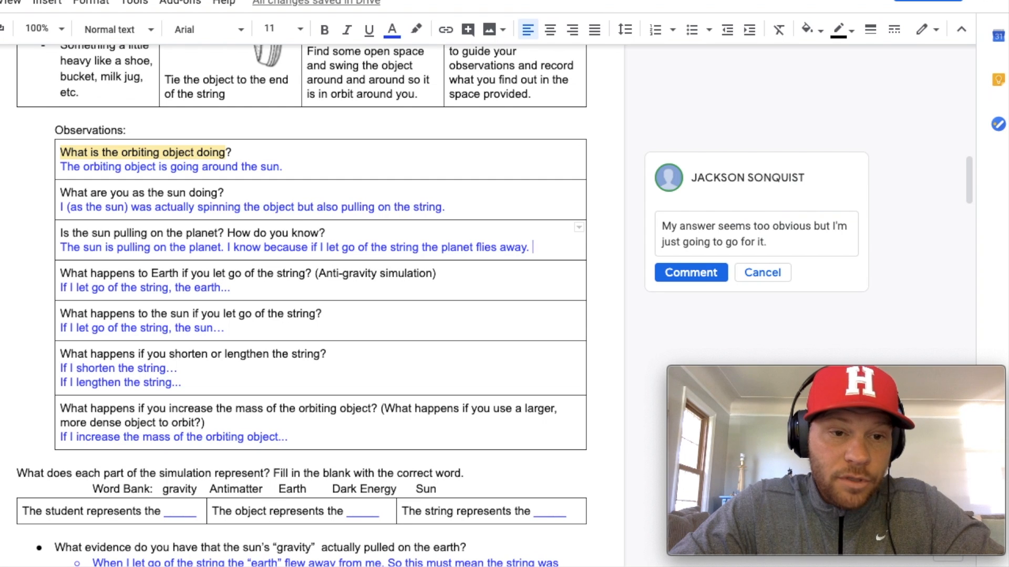
Step: Complete the answer about Earth when the string is released with "flies away because there is no force holding close to the sun."
{"action": "left_click", "coordinate": [235, 292]}
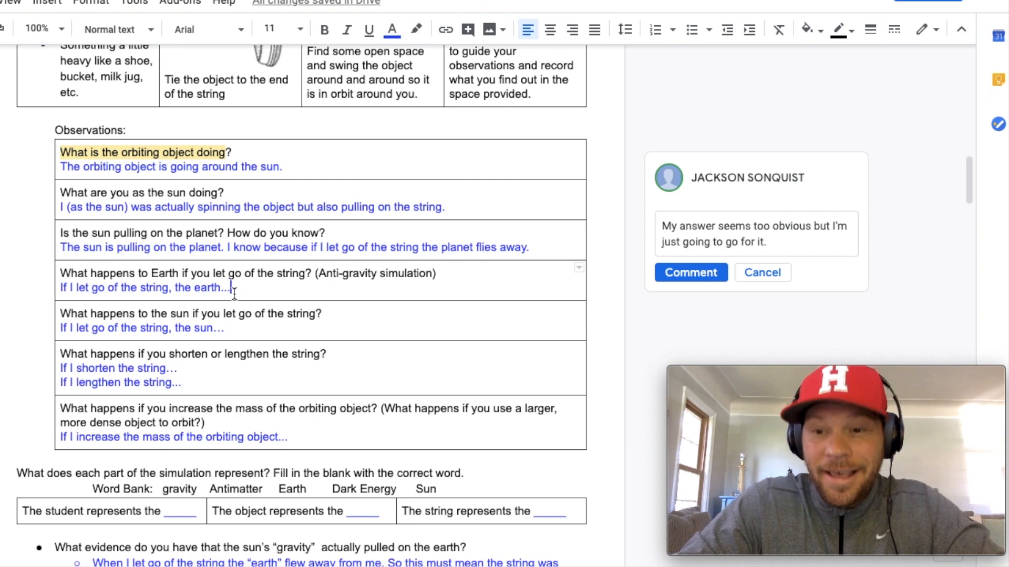
{"action": "key", "text": "BackSpace"}
{"action": "key", "text": "BackSpace"}
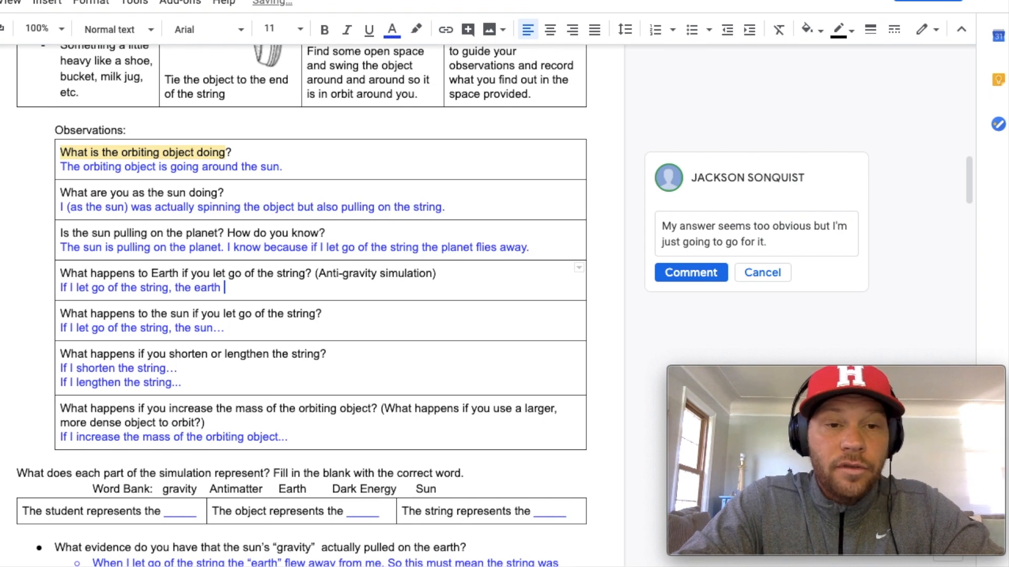
{"action": "type", "text": "flies away"}
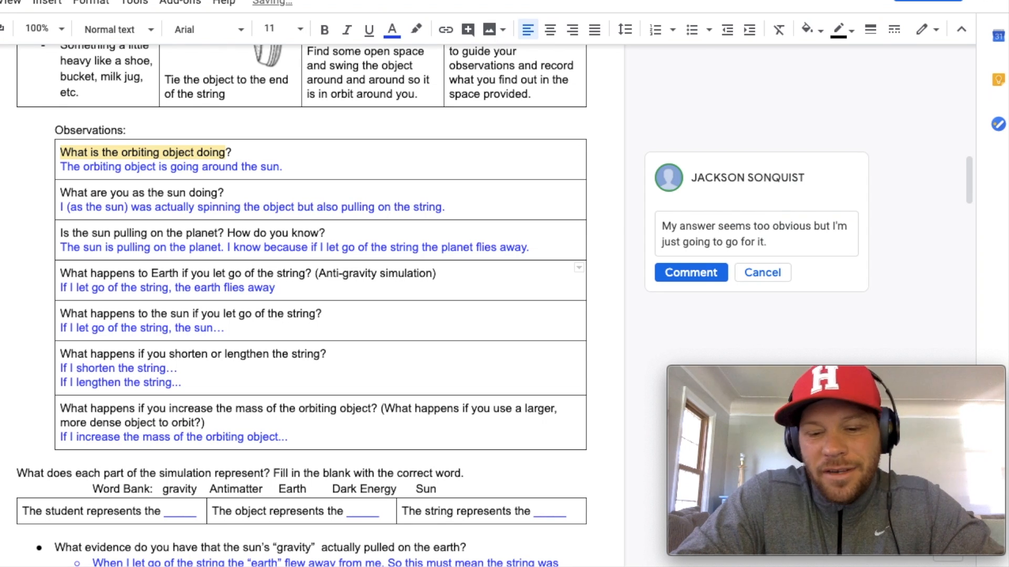
{"action": "type", "text": " becausse"}
{"action": "key", "text": "BackSpace"}
{"action": "key", "text": "BackSpace"}
{"action": "type", "text": "e there "}
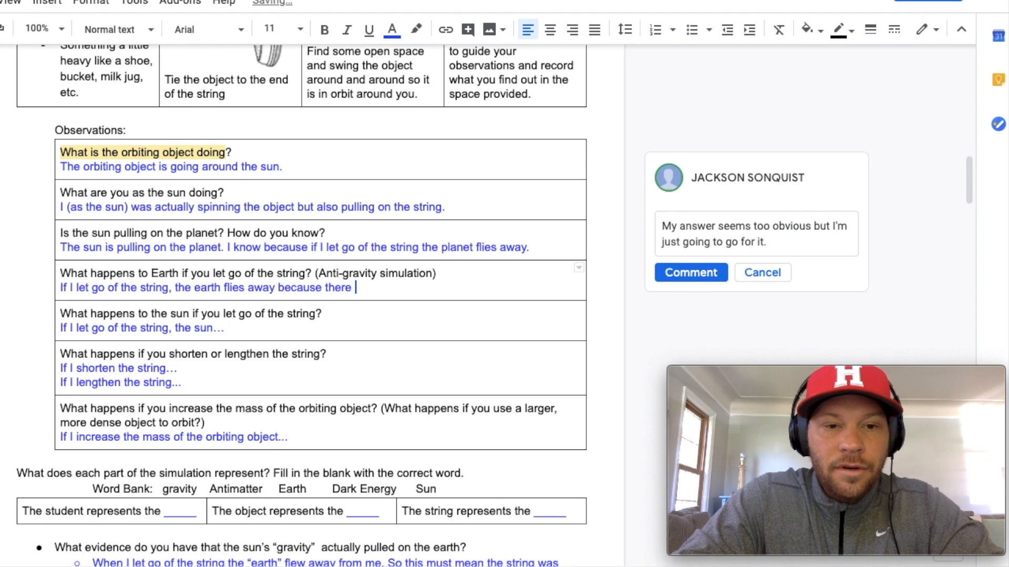
{"action": "type", "text": "is no for"}
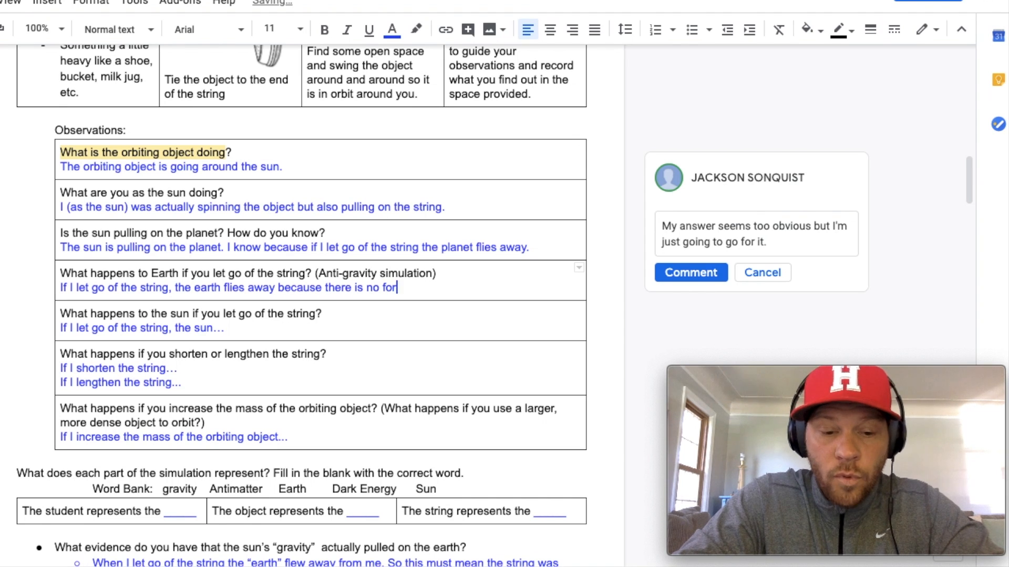
{"action": "type", "text": "ce ho"}
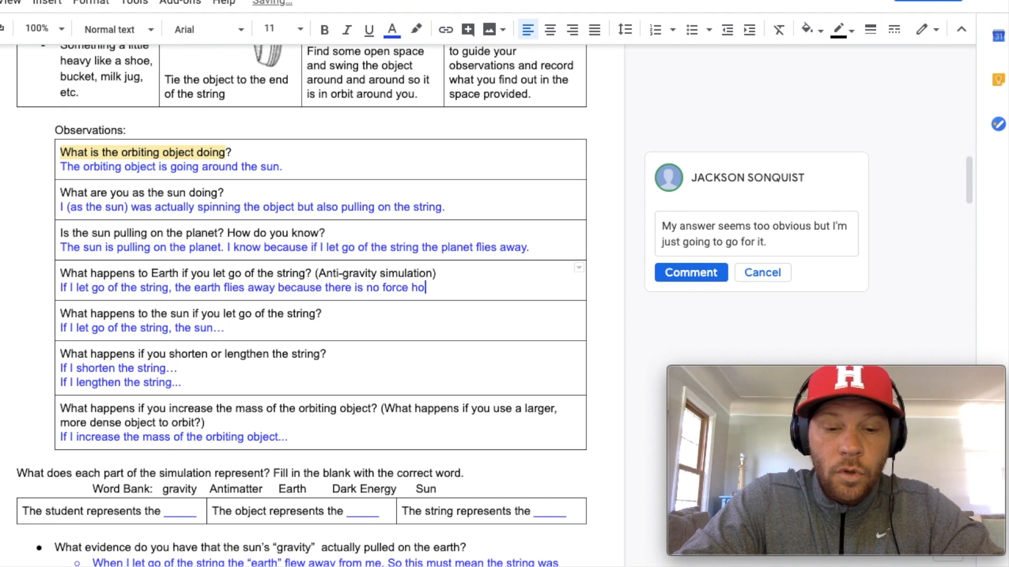
{"action": "type", "text": "lding close to the "}
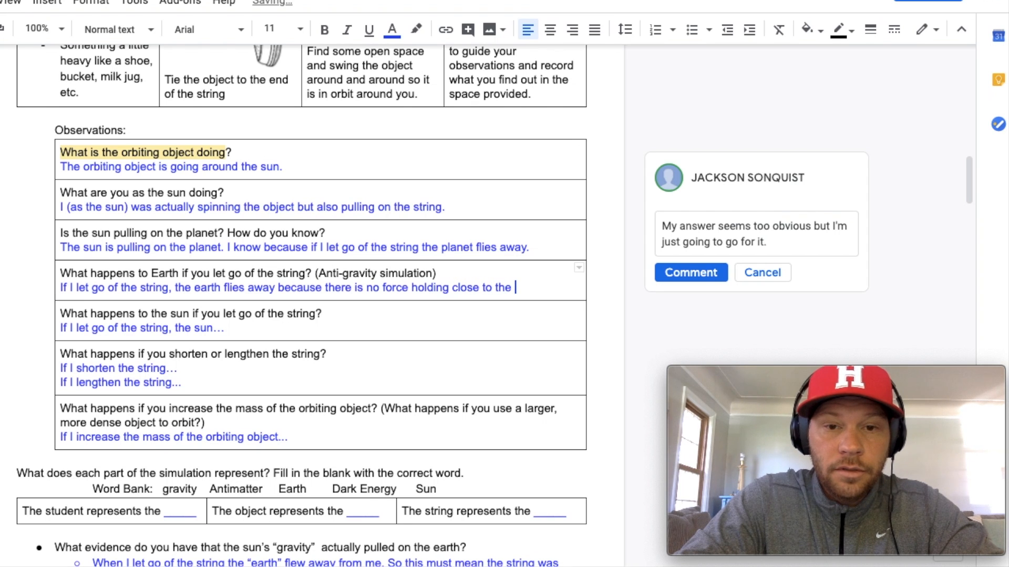
{"action": "type", "text": "sun."}
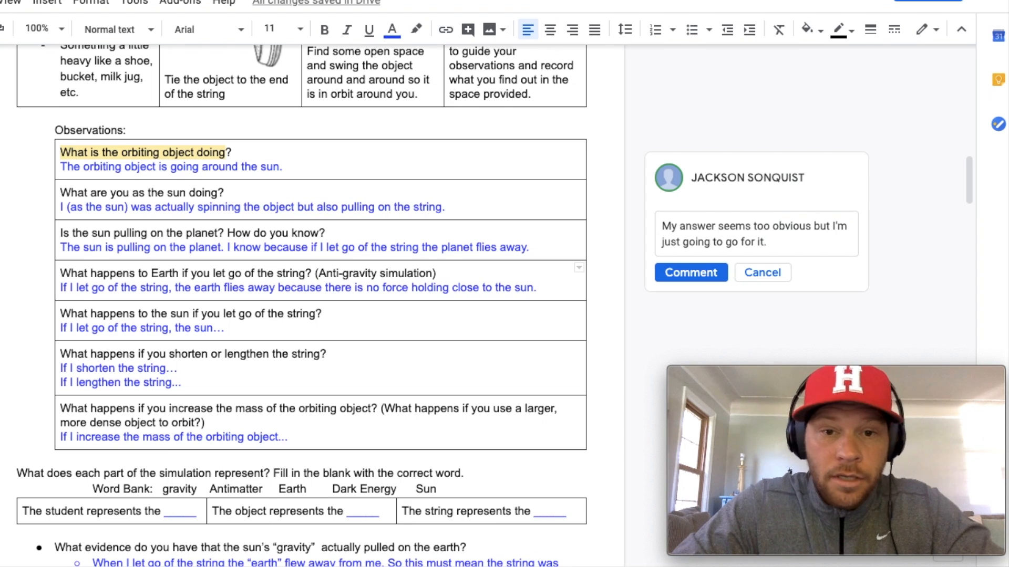
Step: Complete the answer about the sun when the string is released with "basically stays in the same place."
{"action": "double_click", "coordinate": [101, 314]}
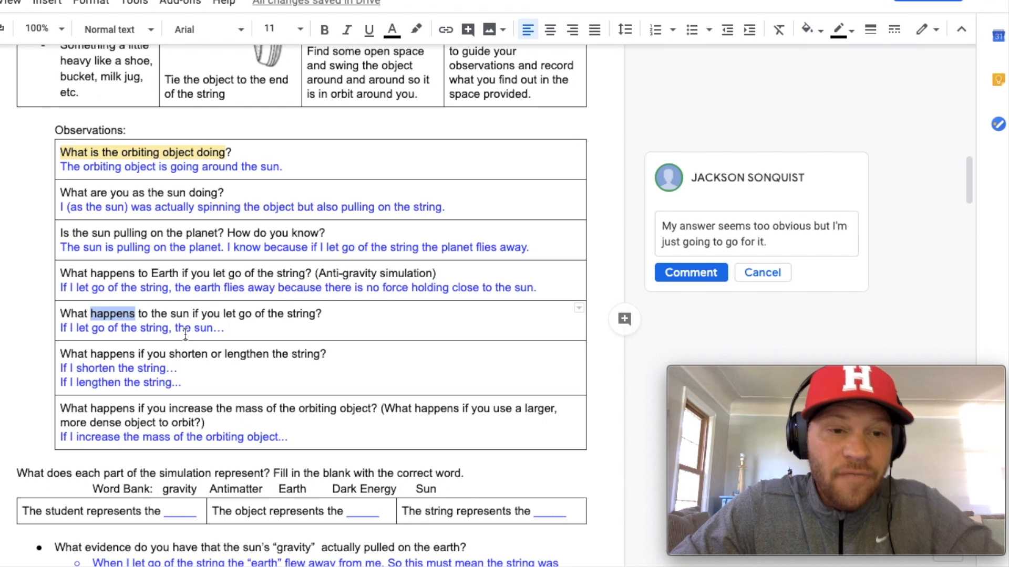
{"action": "left_click", "coordinate": [229, 329]}
{"action": "key", "text": "BackSpace"}
{"action": "key", "text": "BackSpace"}
{"action": "type", "text": "n "}
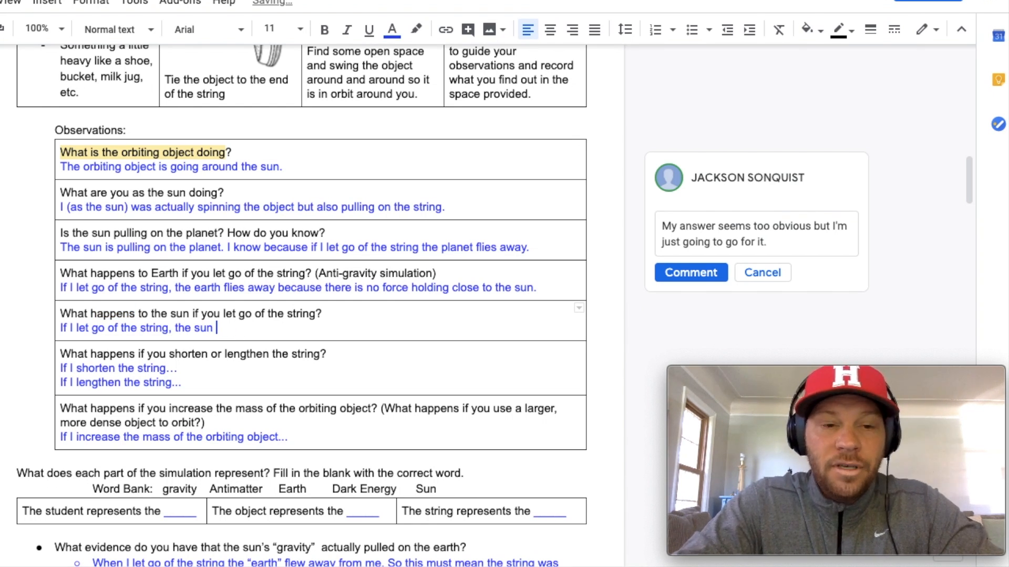
{"action": "type", "text": "basically "}
{"action": "type", "text": "sty"}
{"action": "type", "text": "ys in the same pl"}
{"action": "type", "text": "ace"}
{"action": "type", "text": "."}
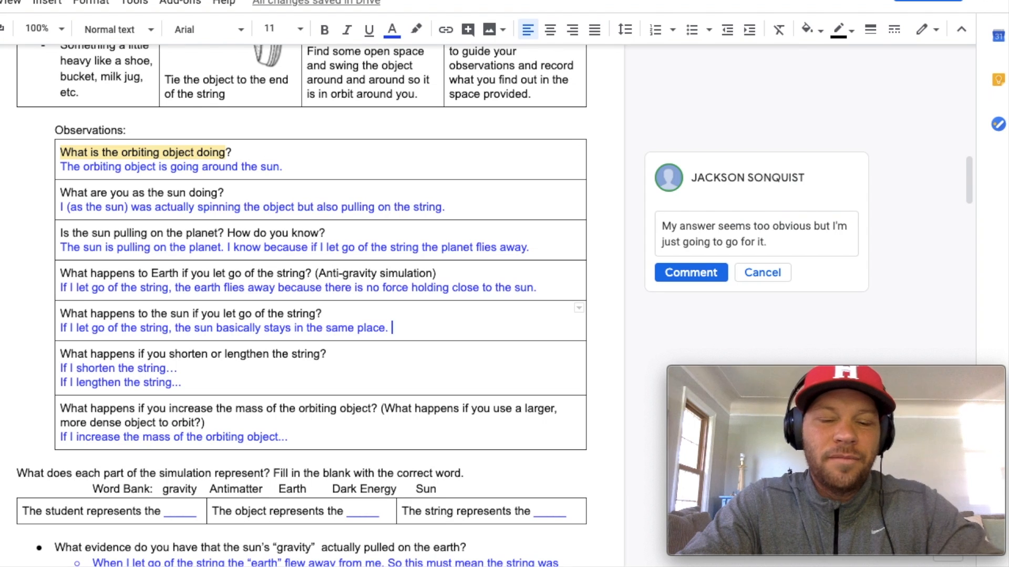
Step: Extend the answer about the sun with "The sun doesn't have as much force pulling on it without the earth attached by the string."
{"action": "type", "text": "The sun doesnt have as much force pulling on it"}
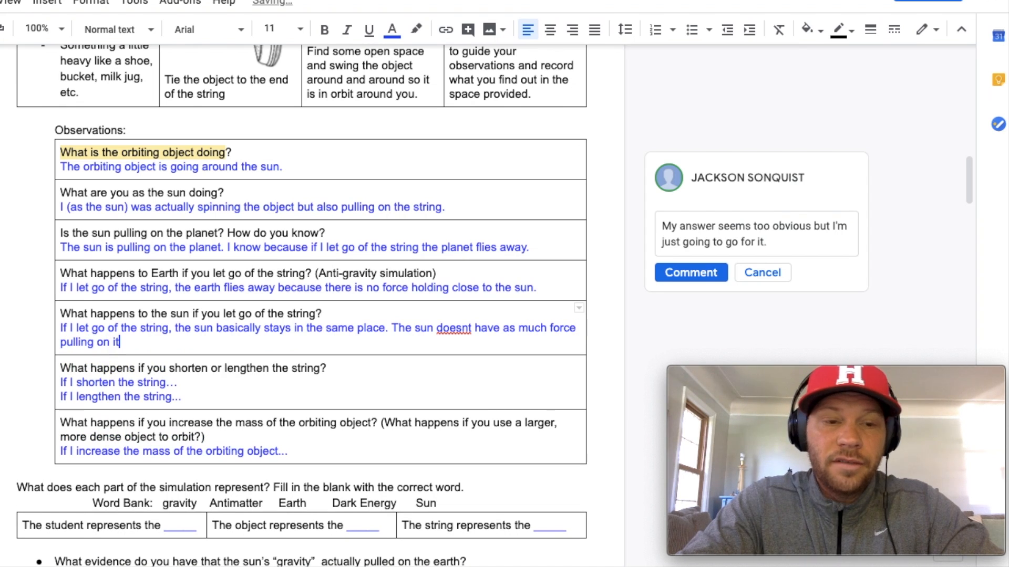
{"action": "type", "text": "t the "}
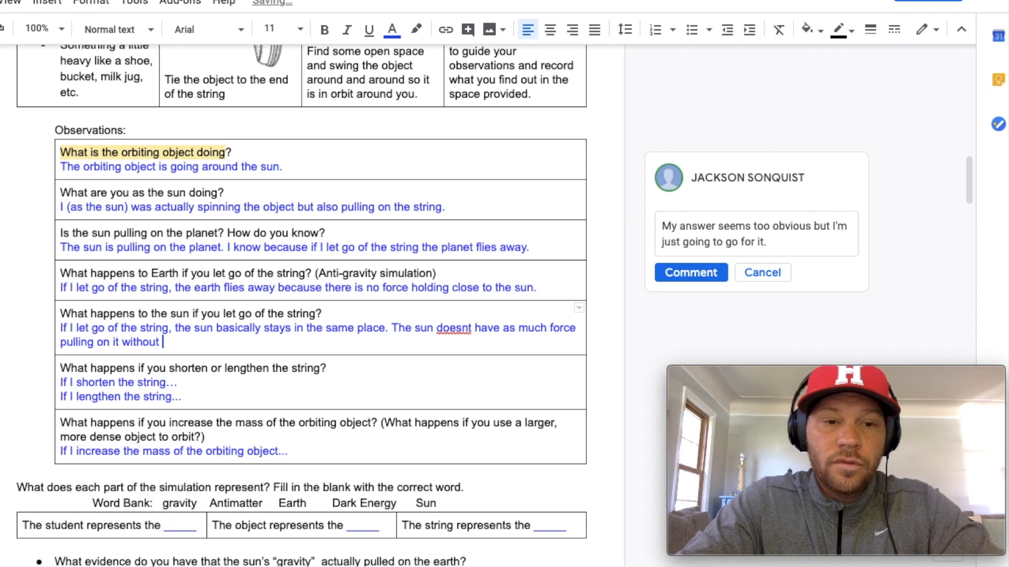
{"action": "type", "text": "ear"}
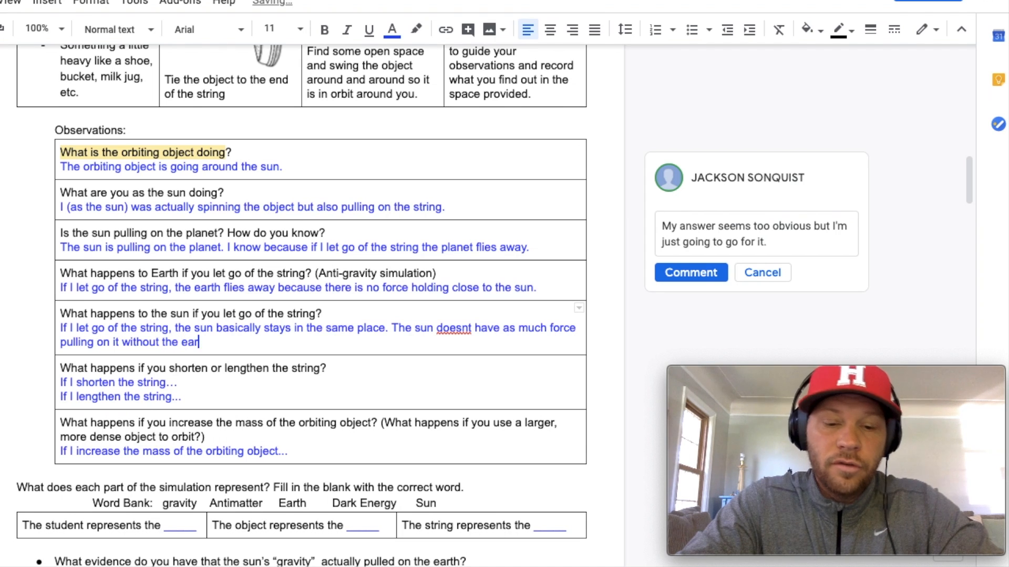
{"action": "type", "text": "th attach"}
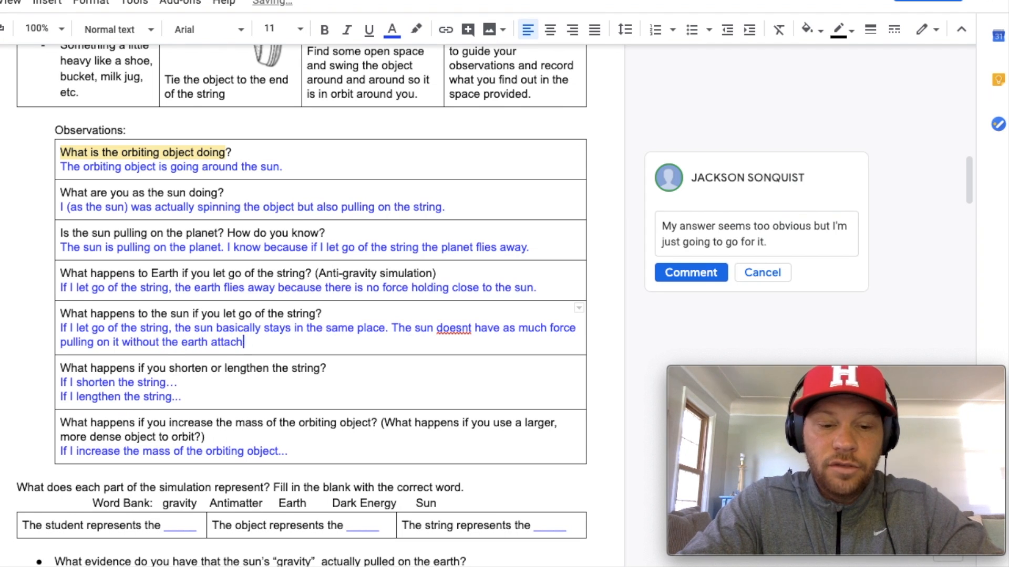
{"action": "type", "text": "ed by the string."}
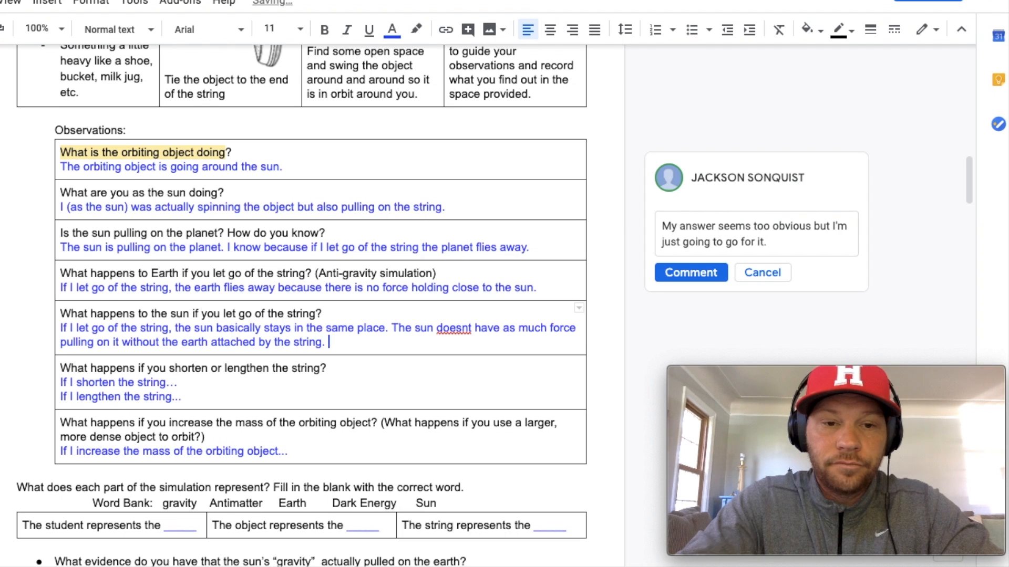
{"action": "left_click", "coordinate": [469, 329]}
{"action": "left_click", "coordinate": [469, 309]}
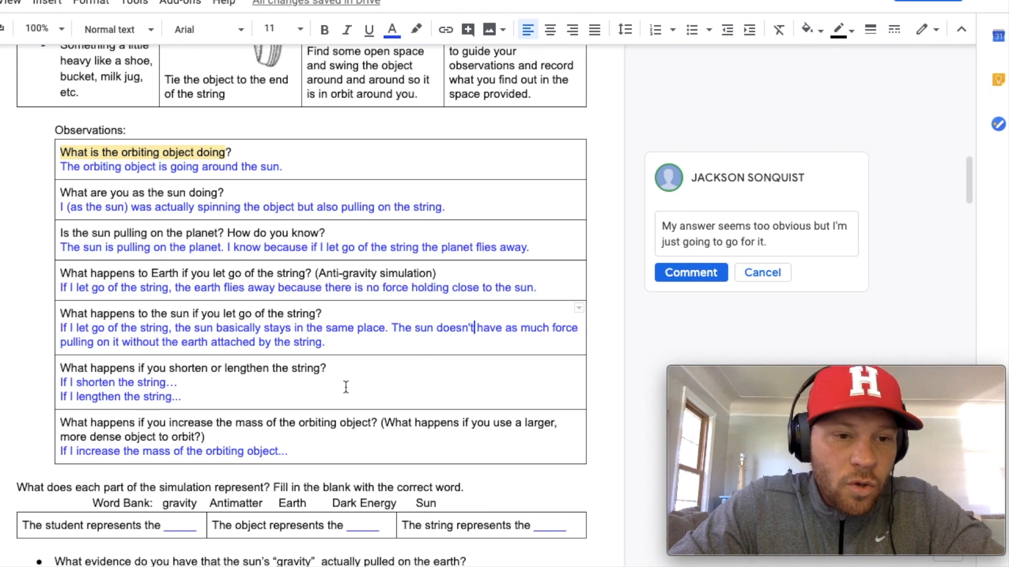
Step: Replace the ellipsis after "If I shorten the string" with "the orbit gets shorter and the earth object actually moves faster."
{"action": "scroll", "coordinate": [279, 396], "scroll_direction": "down", "scroll_amount": 1}
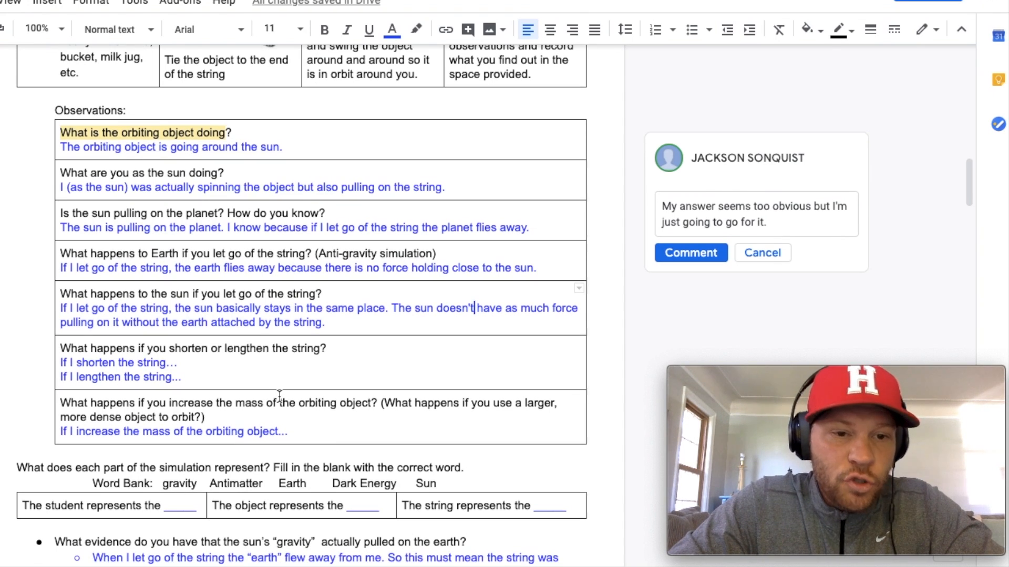
{"action": "left_click", "coordinate": [187, 362]}
{"action": "key", "text": "BackSpace"}
{"action": "key", "text": "BackSpace"}
{"action": "key", "text": "BackSpace"}
{"action": "key", "text": "BackSpace"}
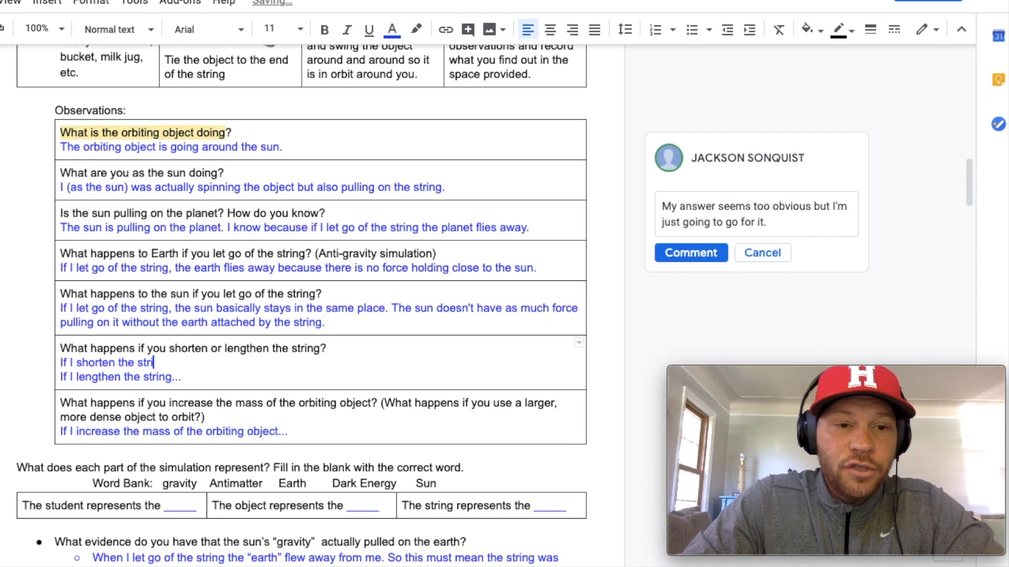
{"action": "type", "text": "g the orn"}
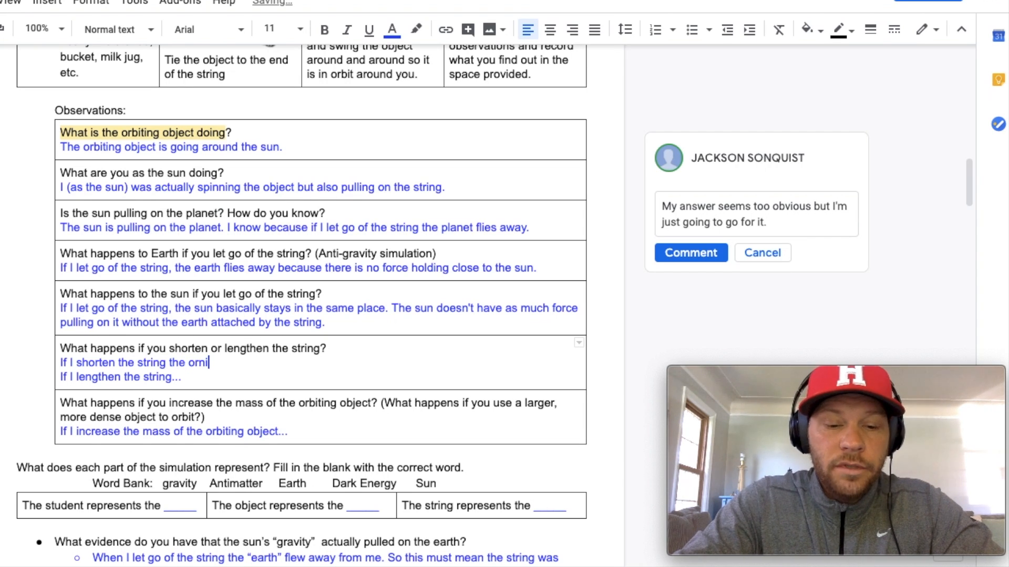
{"action": "key", "text": "BackSpace"}
{"action": "type", "text": "bit gets shorte"}
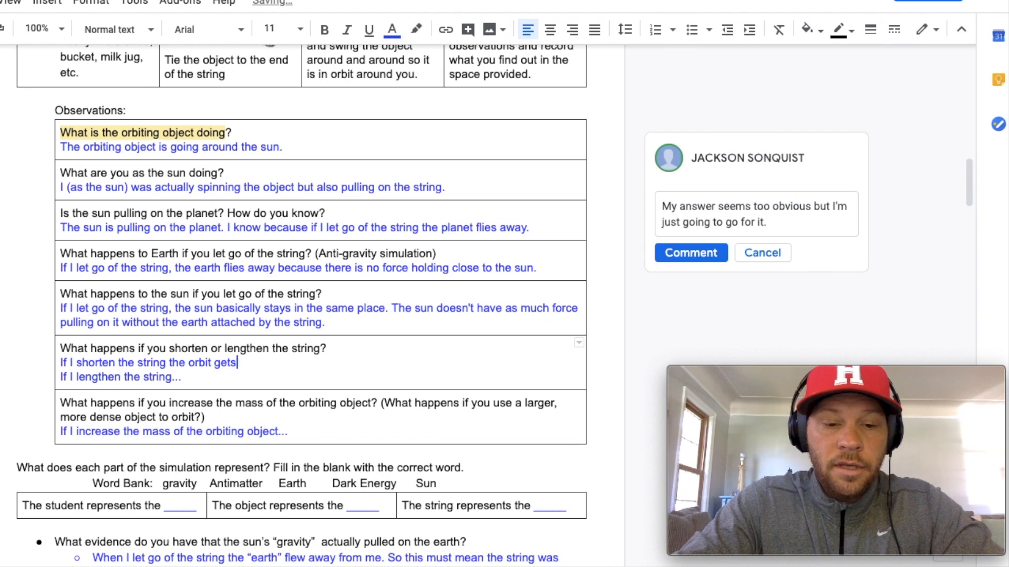
{"action": "type", "text": "r a"}
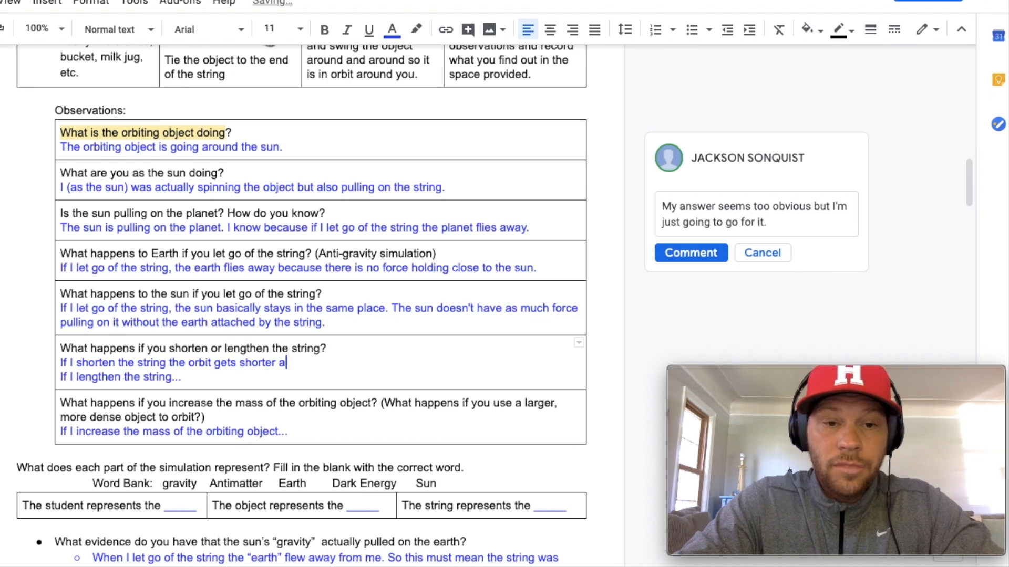
{"action": "type", "text": "nd the earth o"}
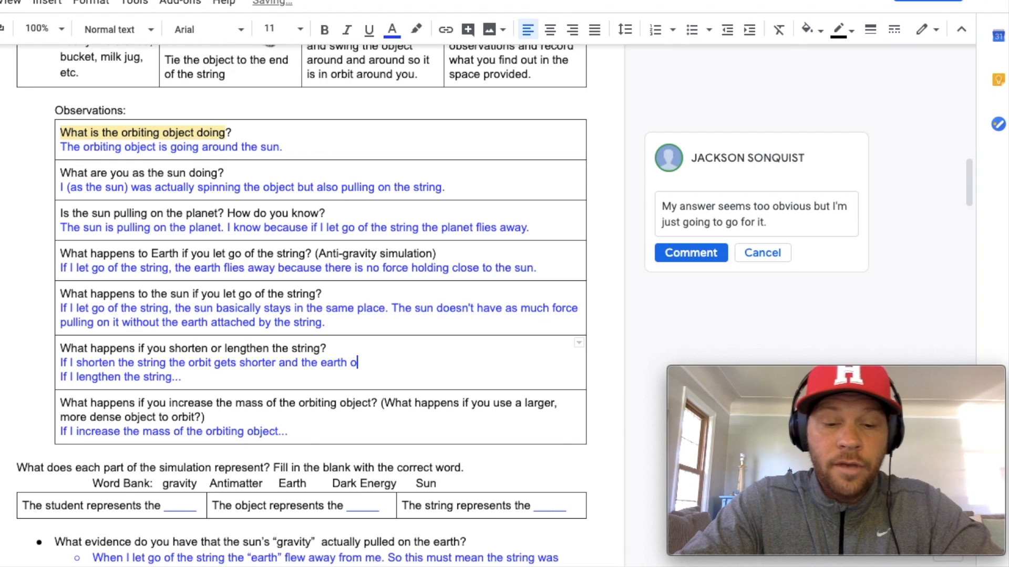
{"action": "type", "text": "bject actually moves faster"}
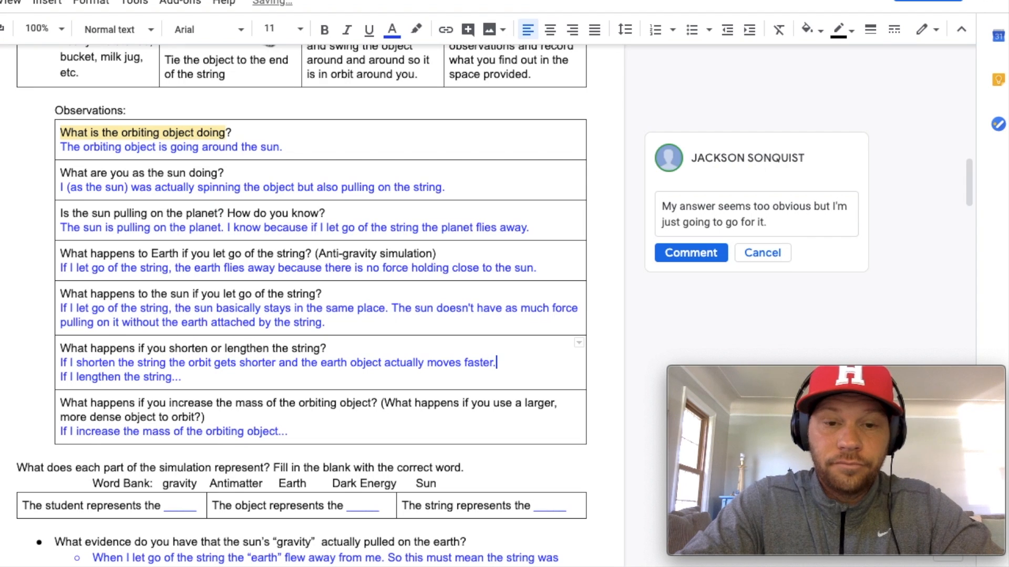
{"action": "type", "text": "."}
Step: Replace the ellipsis after "If I lengthen the string" with "the orbit gets longer and the earth object moves slower."
{"action": "left_click", "coordinate": [196, 384]}
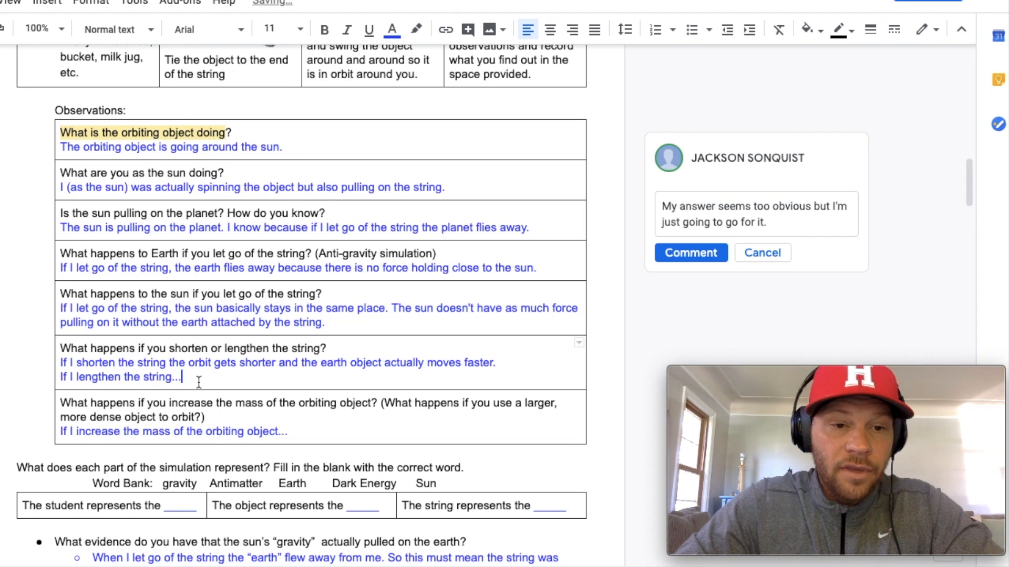
{"action": "key", "text": "BackSpace"}
{"action": "type", "text": "the "}
{"action": "type", "text": "or"}
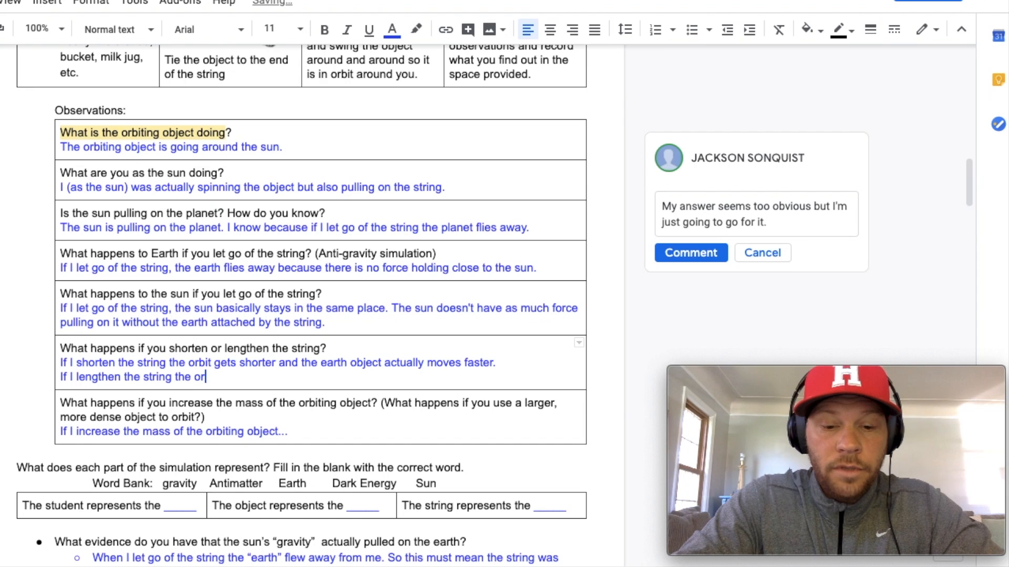
{"action": "type", "text": "bit gets"}
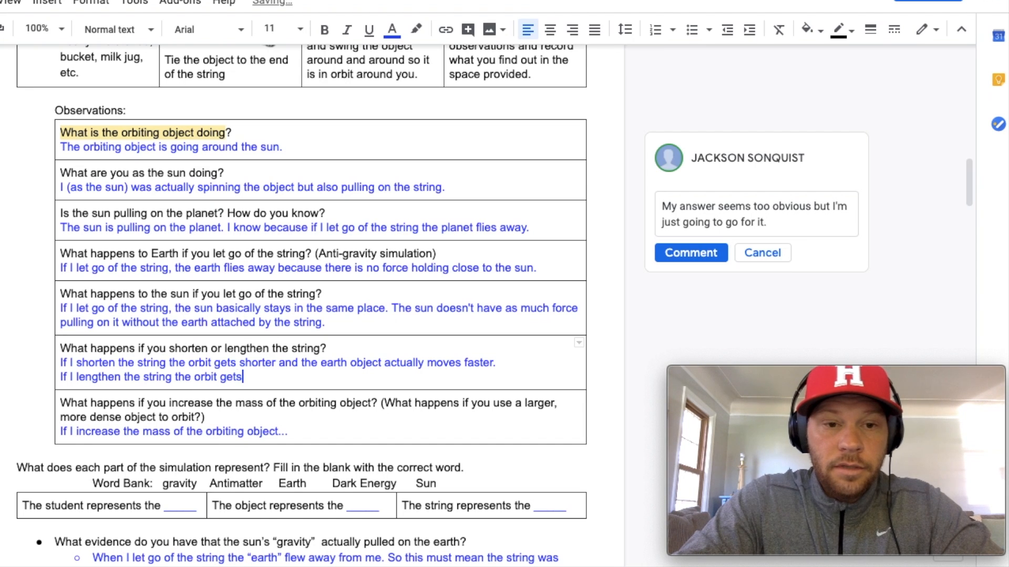
{"action": "type", "text": " longer and the "}
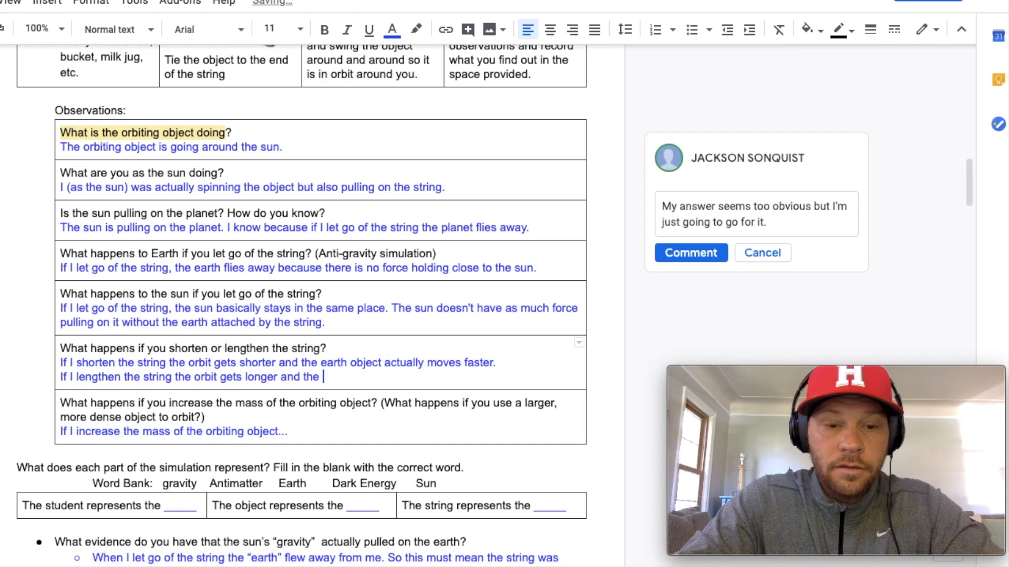
{"action": "type", "text": "earth obje"}
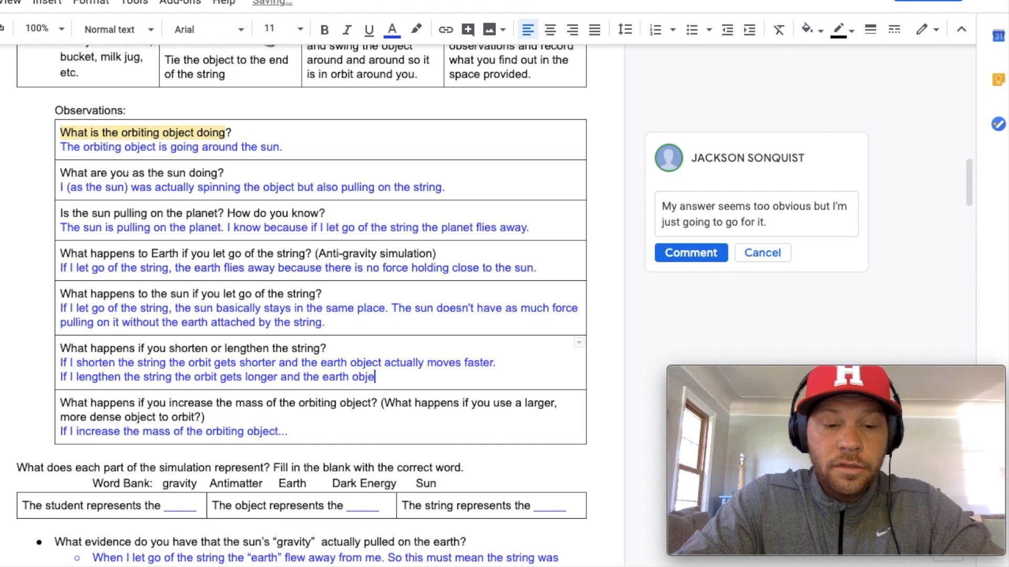
{"action": "type", "text": "ct moves slower."}
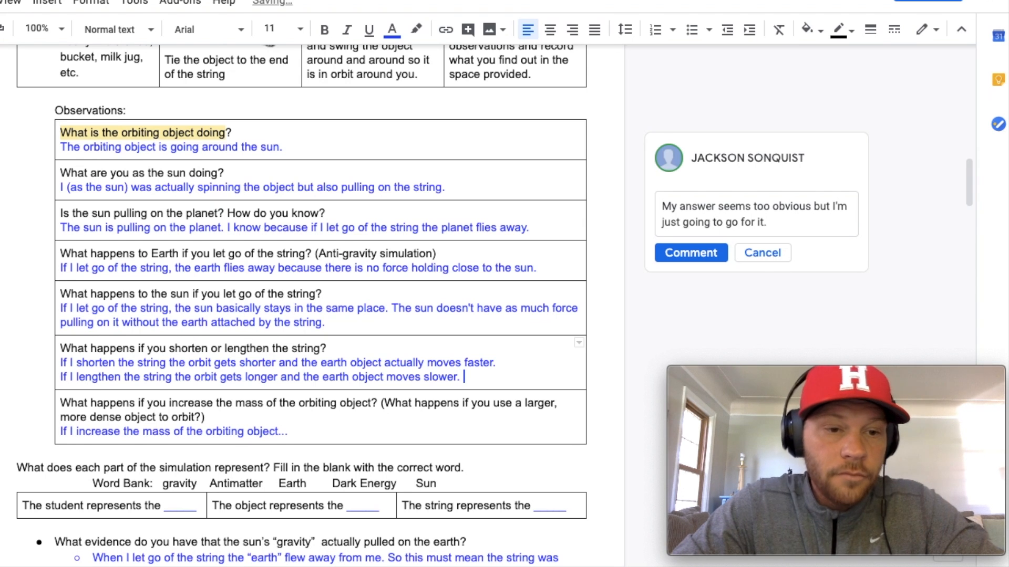
Step: Replace the ellipsis in the answer on increasing the orbiting object's mass with "the sun actually gets pulled harder. I could feel this"
{"action": "scroll", "coordinate": [315, 305], "scroll_direction": "down", "scroll_amount": 3}
{"action": "scroll", "coordinate": [315, 305], "scroll_direction": "down", "scroll_amount": 3}
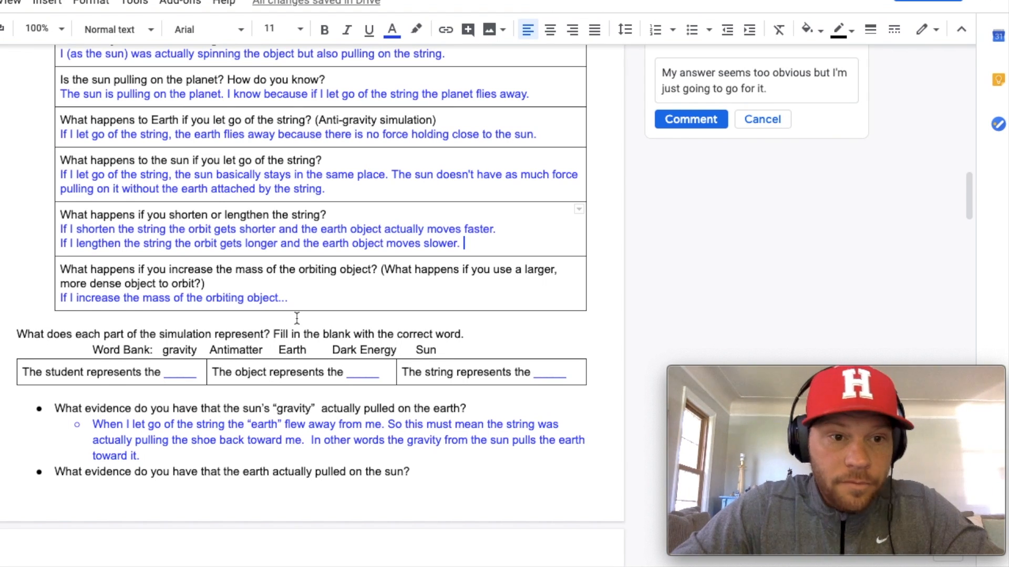
{"action": "left_click", "coordinate": [307, 298]}
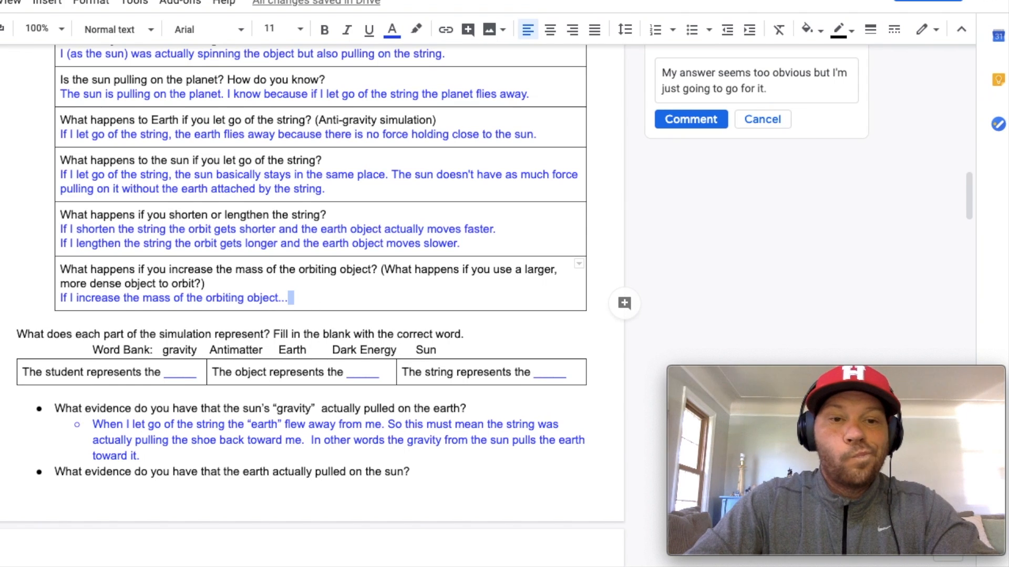
{"action": "left_click", "coordinate": [313, 296]}
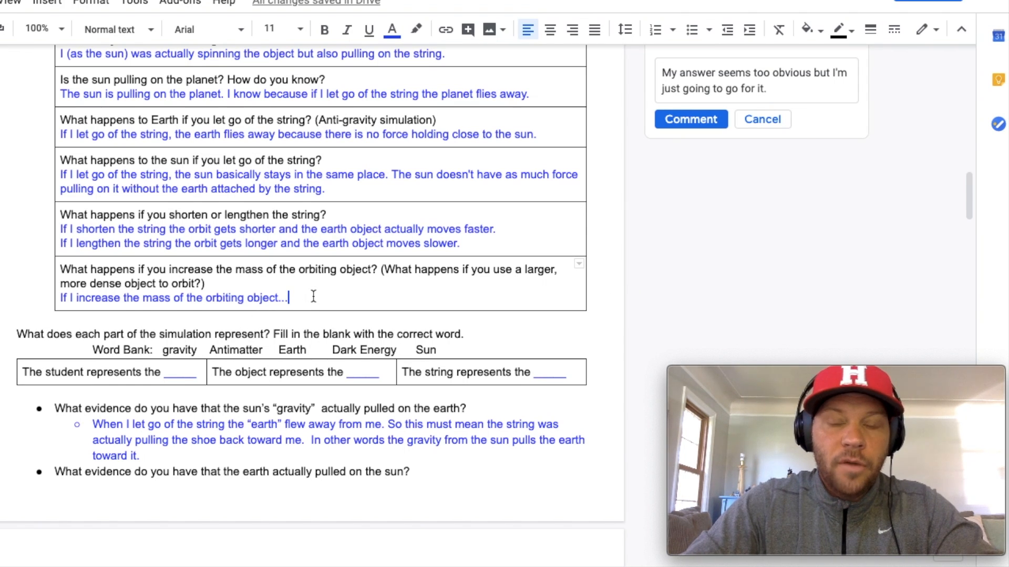
{"action": "key", "text": "BackSpace"}
{"action": "key", "text": "BackSpace"}
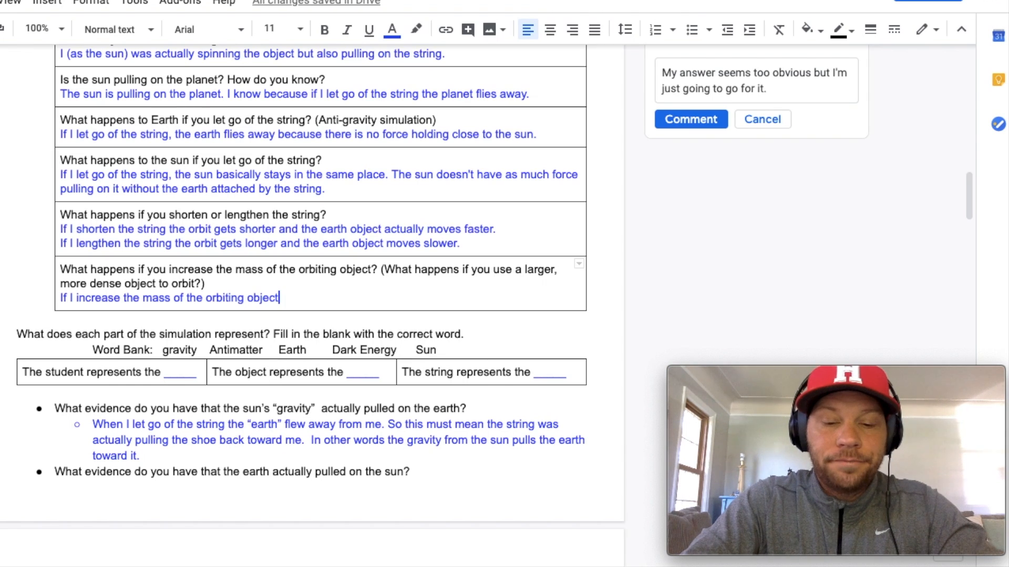
{"action": "type", "text": "the "}
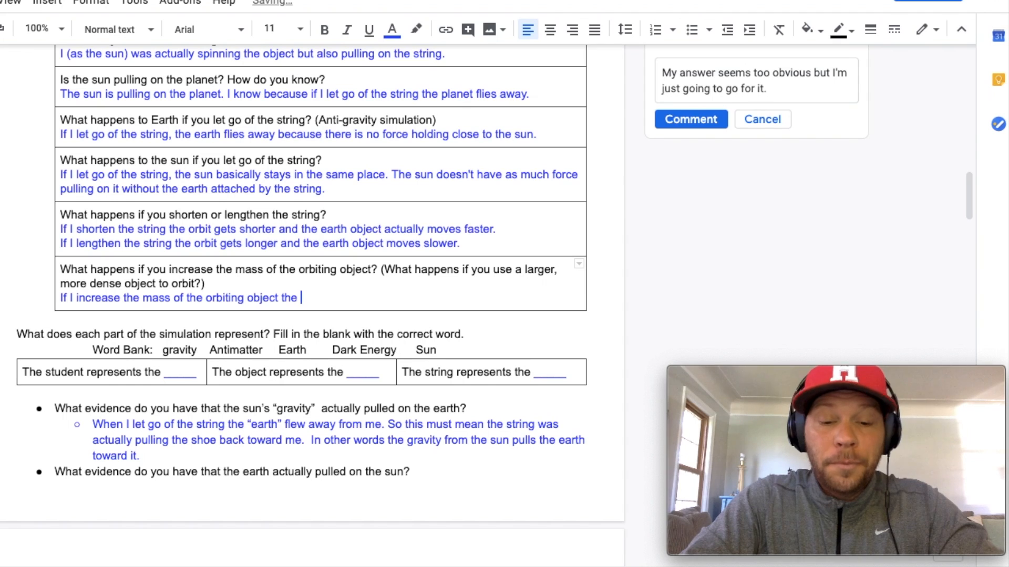
{"action": "type", "text": "sun "}
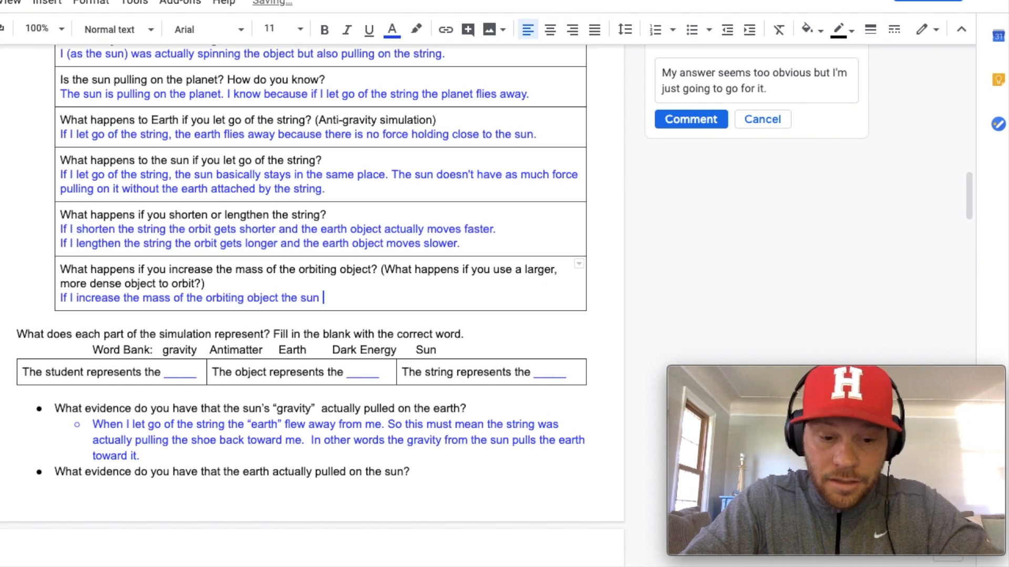
{"action": "type", "text": "actually"}
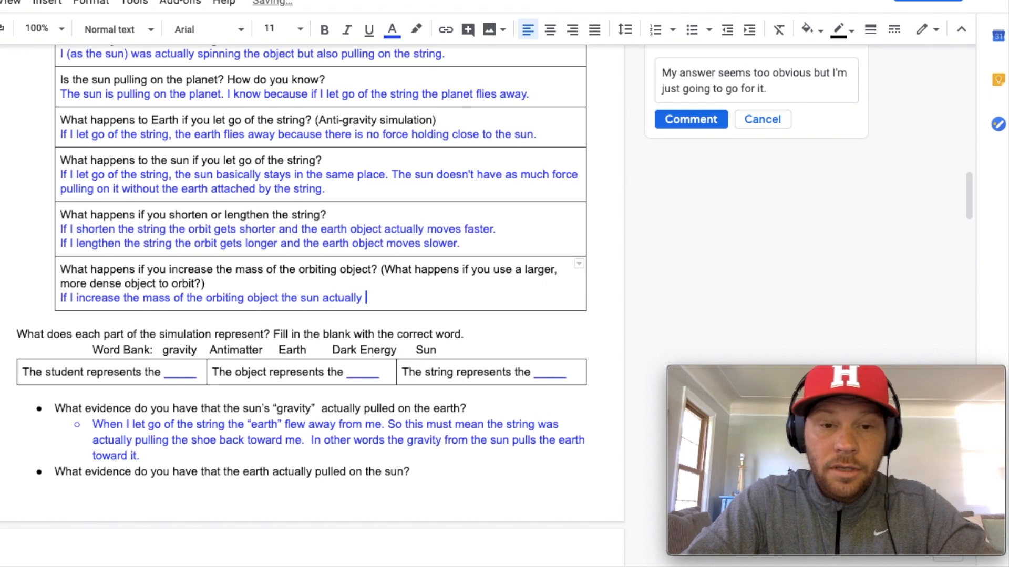
{"action": "type", "text": " gets pulle"}
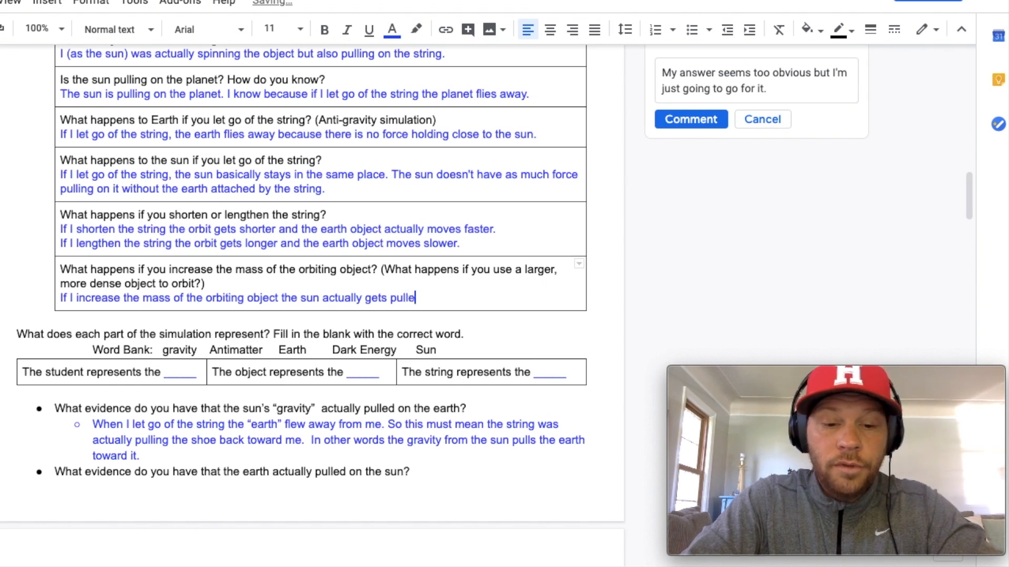
{"action": "type", "text": "d ha"}
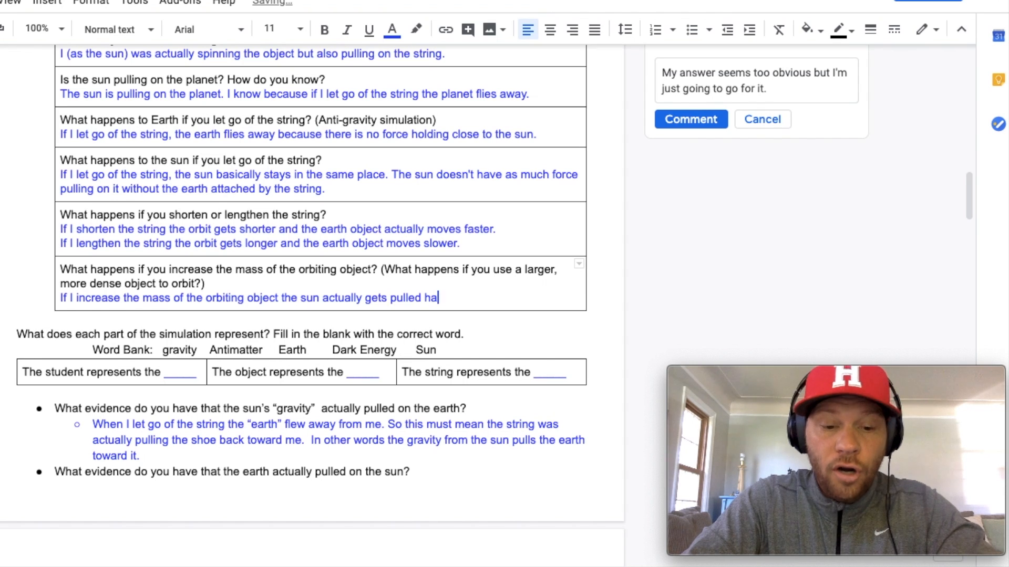
{"action": "type", "text": "rder. I could feel this"}
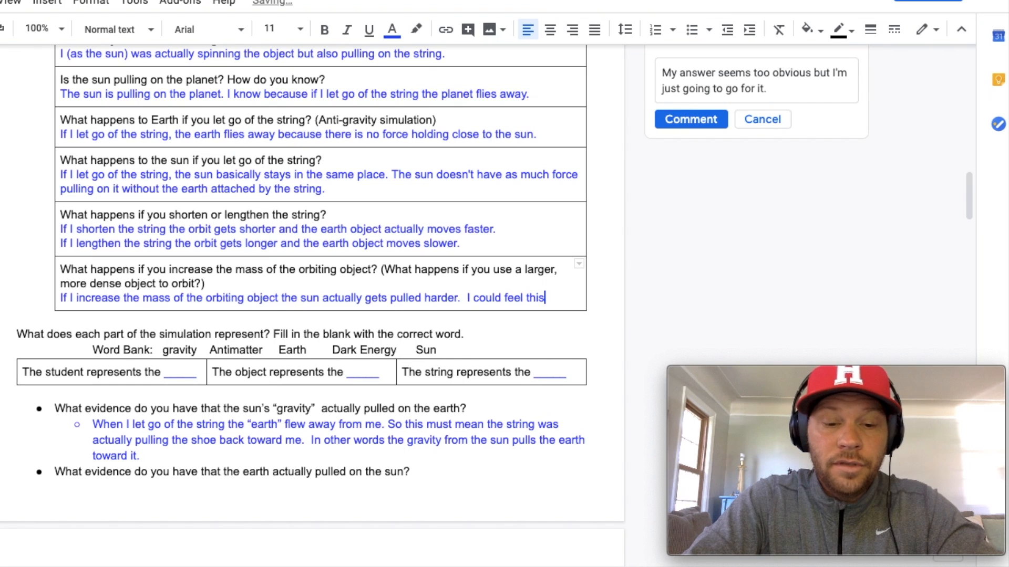
Step: Finish the orbiting-mass answer with "pull in my body and also I could see it in the baseball example when the tee kept getting tipped over."
{"action": "type", "text": " pull in my b"}
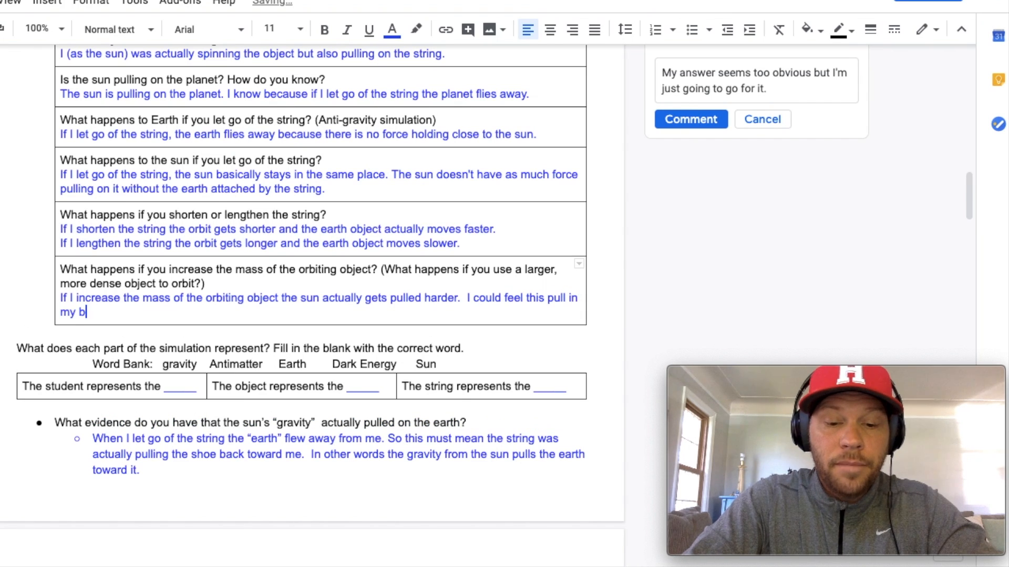
{"action": "type", "text": "ody and also "}
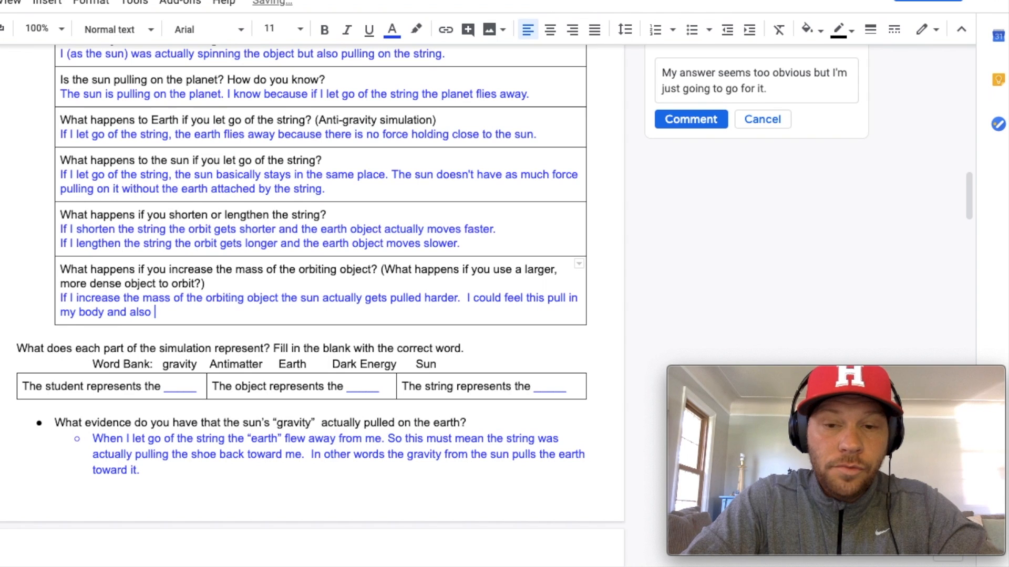
{"action": "type", "text": "I co"}
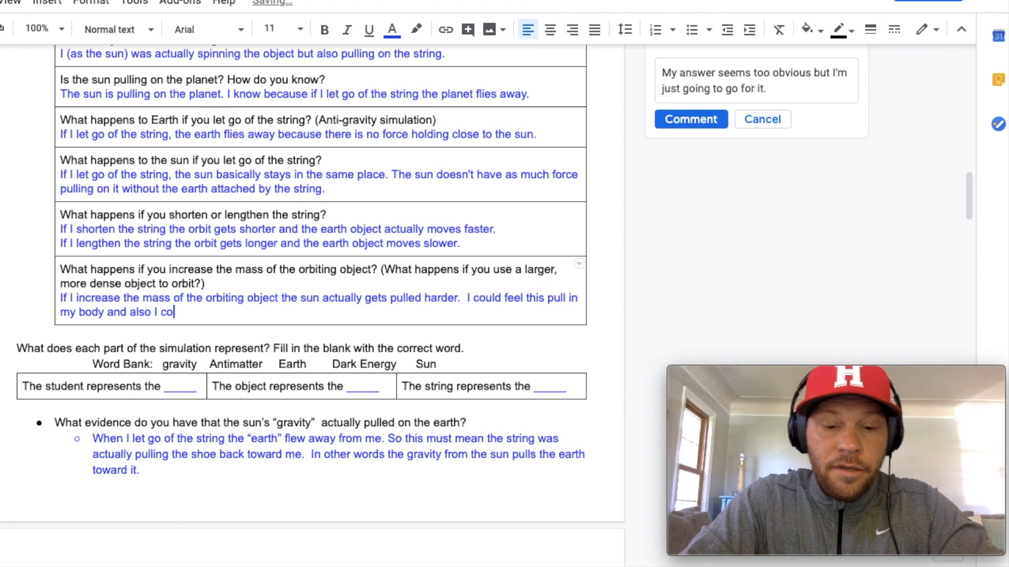
{"action": "type", "text": "uld see it "}
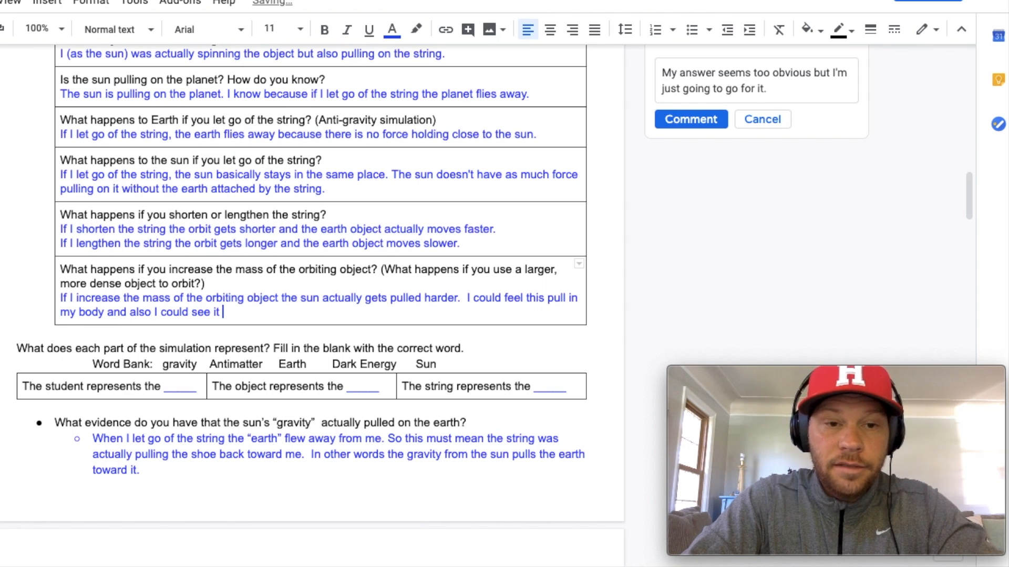
{"action": "type", "text": "in the basebal"}
{"action": "key", "text": "BackSpace"}
{"action": "type", "text": "ll exam"}
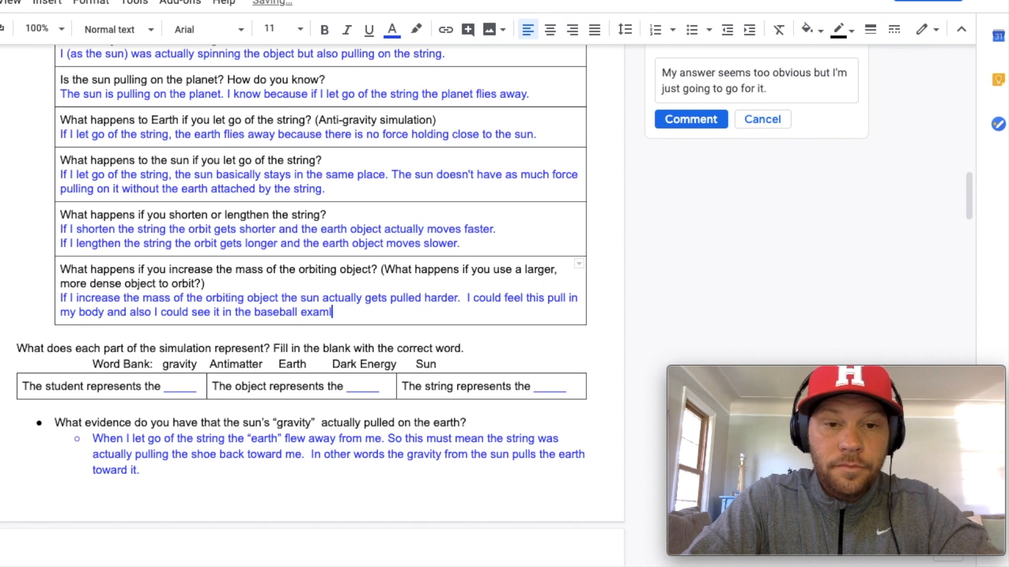
{"action": "type", "text": "ple whe"}
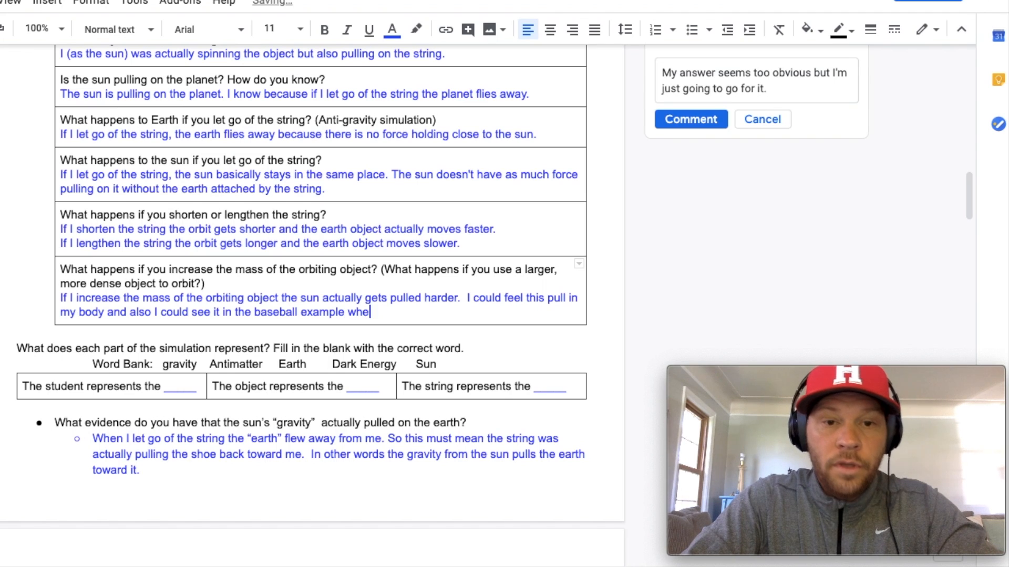
{"action": "type", "text": "n the t"}
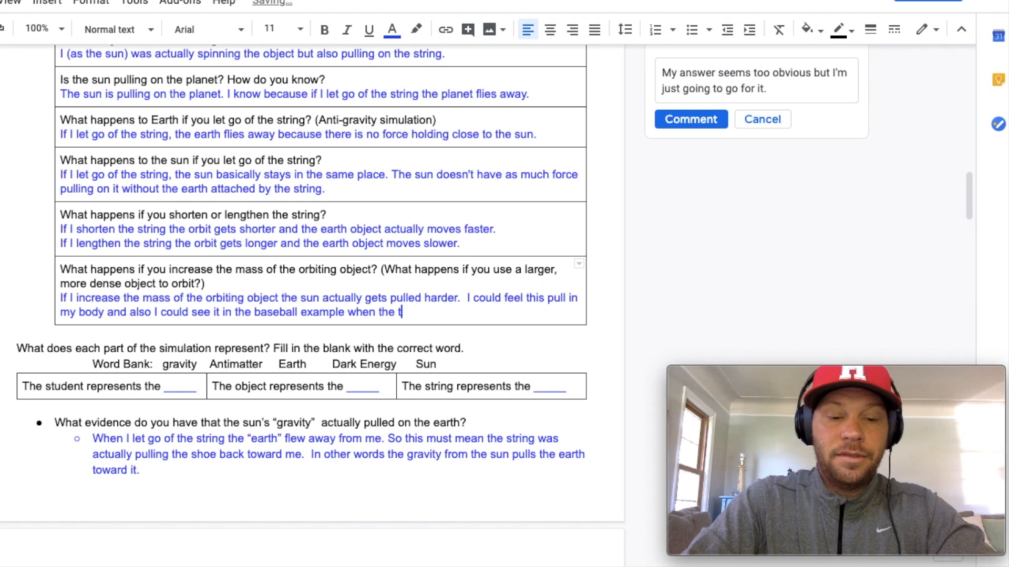
{"action": "type", "text": "ee k"}
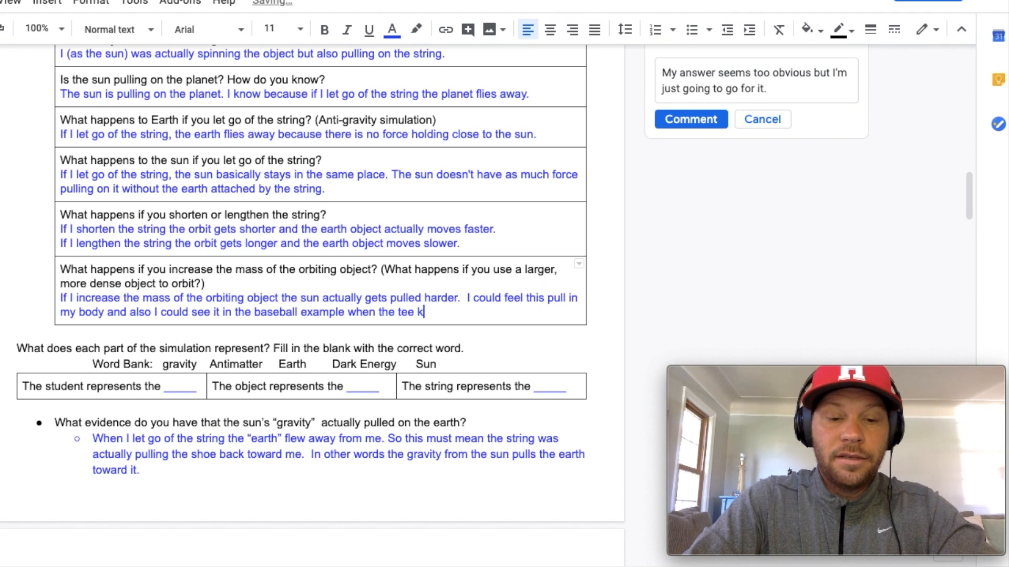
{"action": "type", "text": "ept getting "}
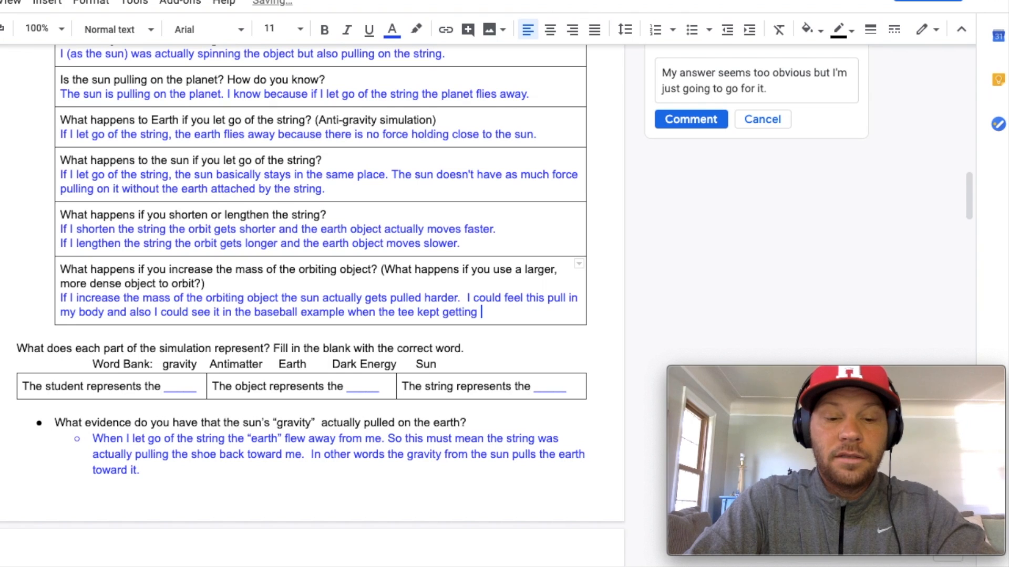
{"action": "type", "text": "tipped over."}
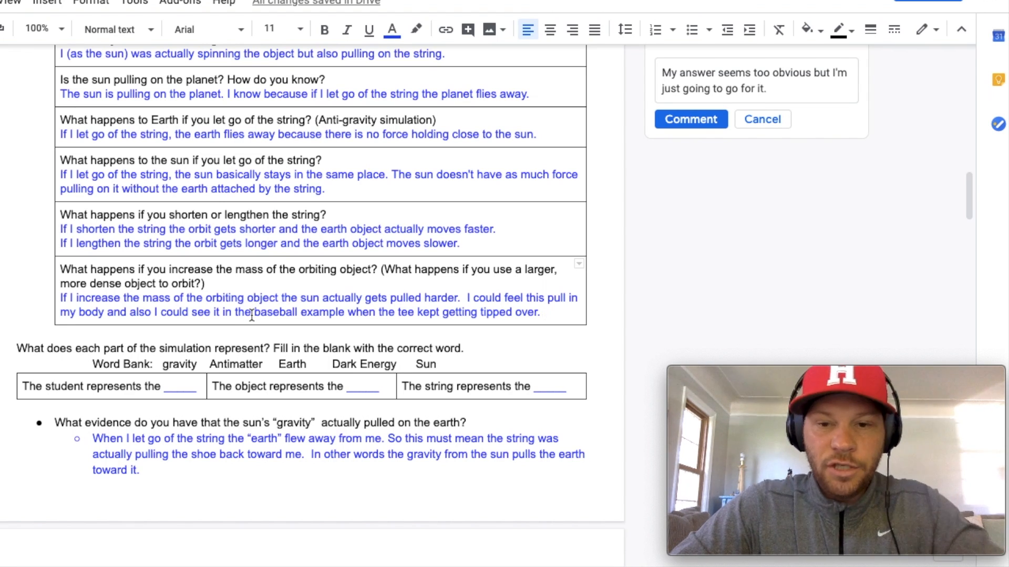
Step: Fill the blank for what the student represents with "earth"
{"action": "scroll", "coordinate": [252, 315], "scroll_direction": "down", "scroll_amount": 3}
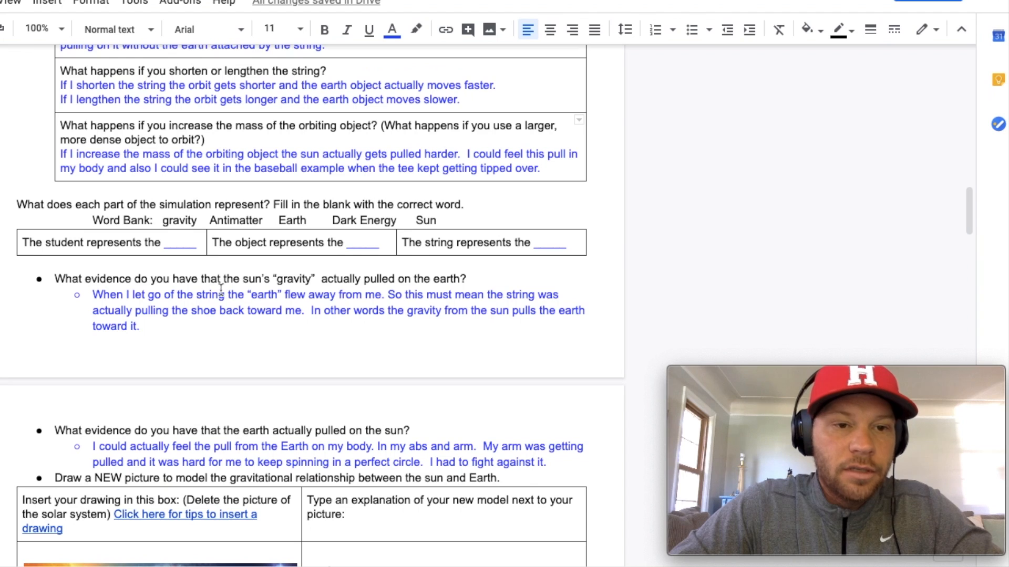
{"action": "left_click", "coordinate": [176, 245]}
{"action": "double_click", "coordinate": [176, 245]}
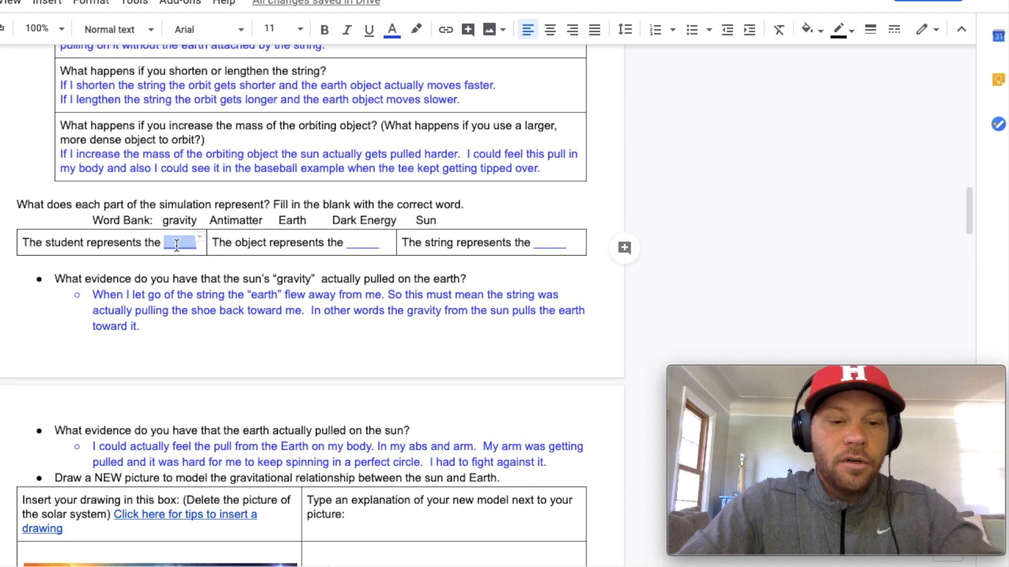
{"action": "type", "text": "earth"}
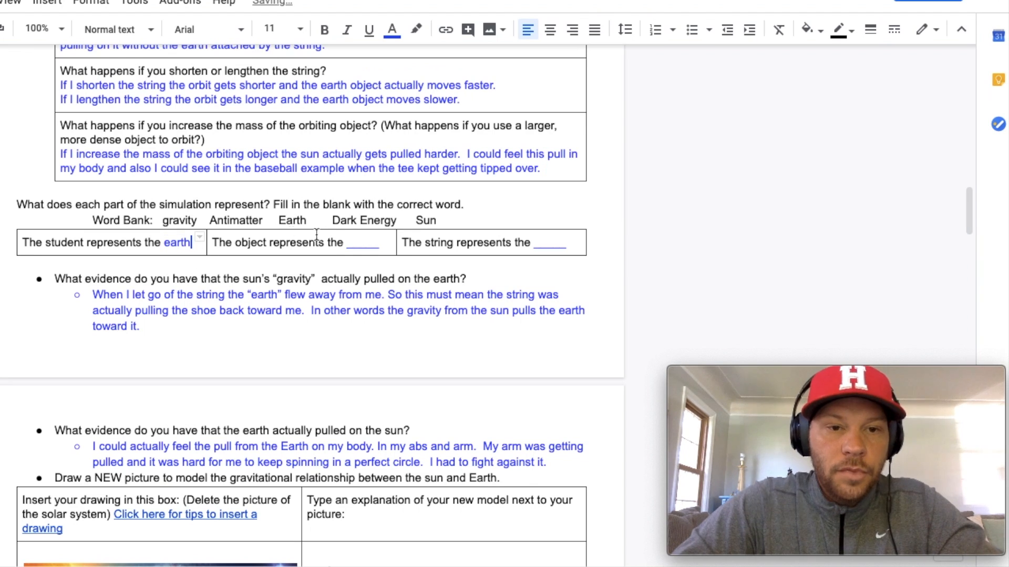
{"action": "double_click", "coordinate": [359, 246]}
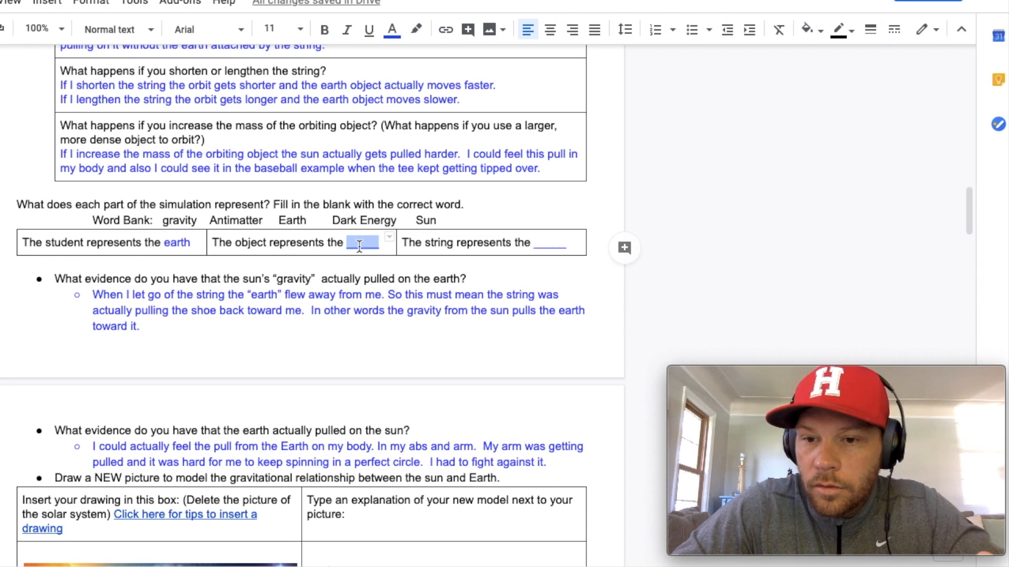
Step: Complete the simulation blanks with "sun" for the student, "earth" for the object and "gravity" for the string
{"action": "double_click", "coordinate": [175, 246]}
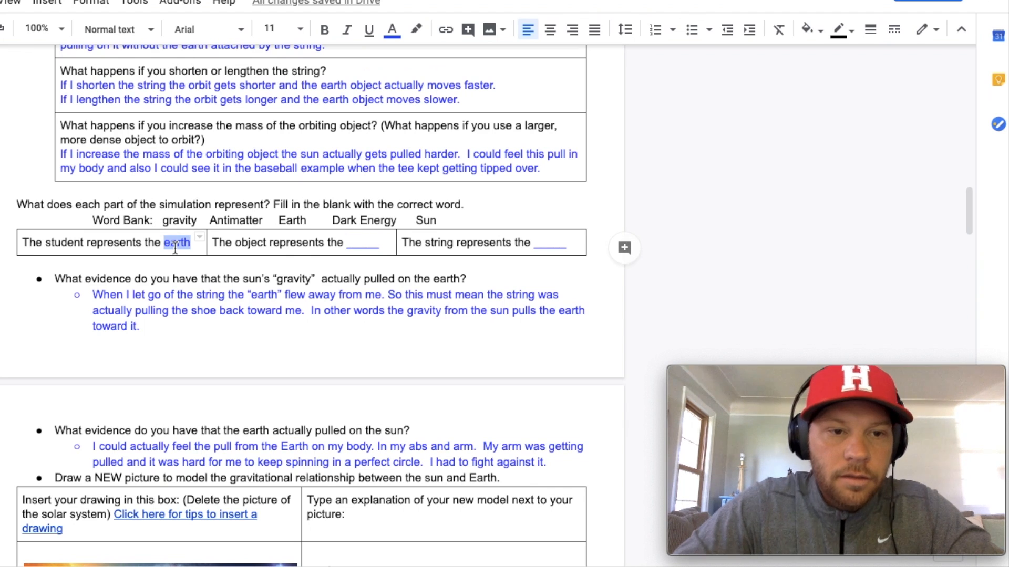
{"action": "type", "text": "sun"}
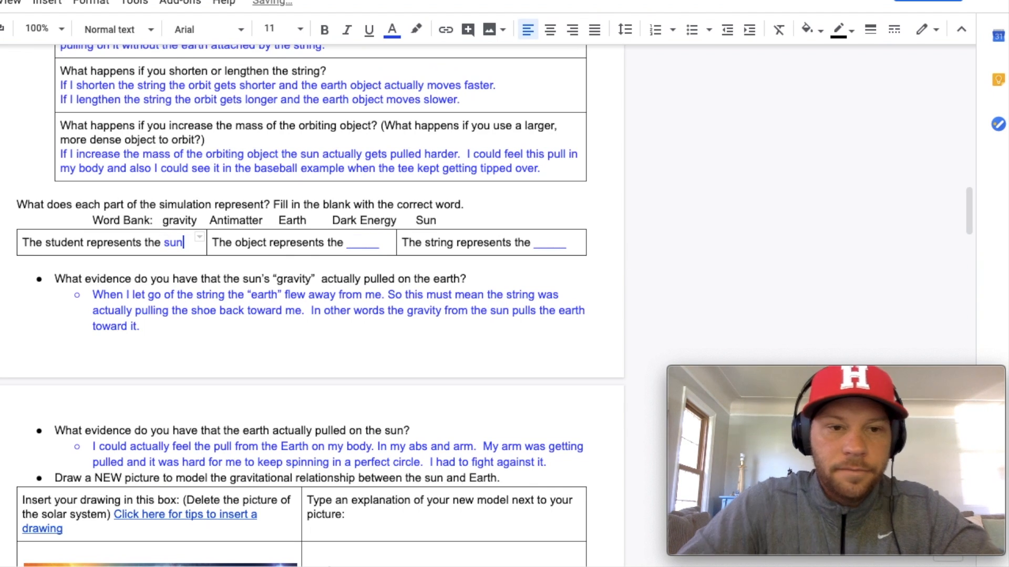
{"action": "double_click", "coordinate": [363, 245]}
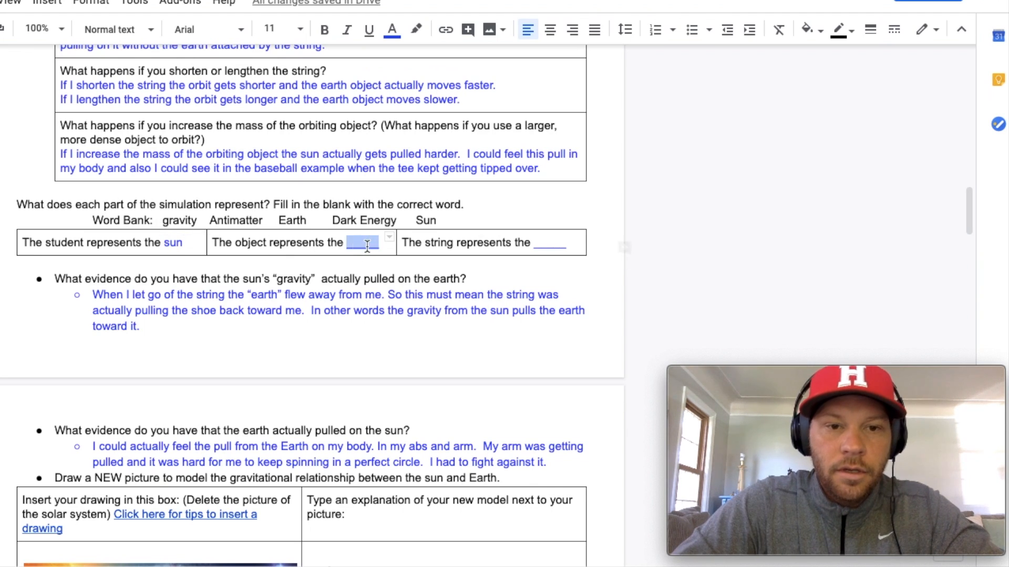
{"action": "type", "text": "earth"}
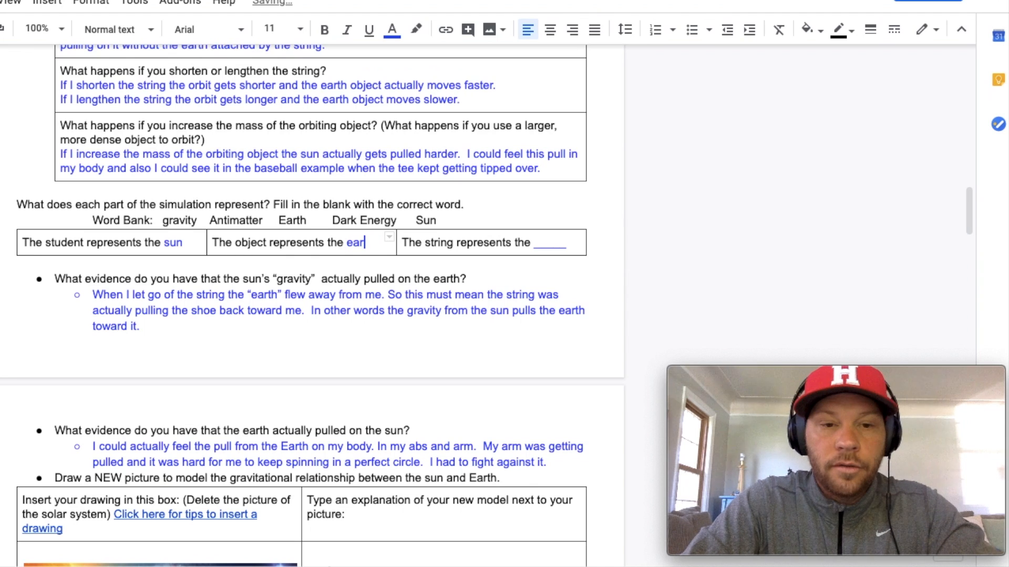
{"action": "double_click", "coordinate": [551, 244]}
{"action": "type", "text": "gravity"}
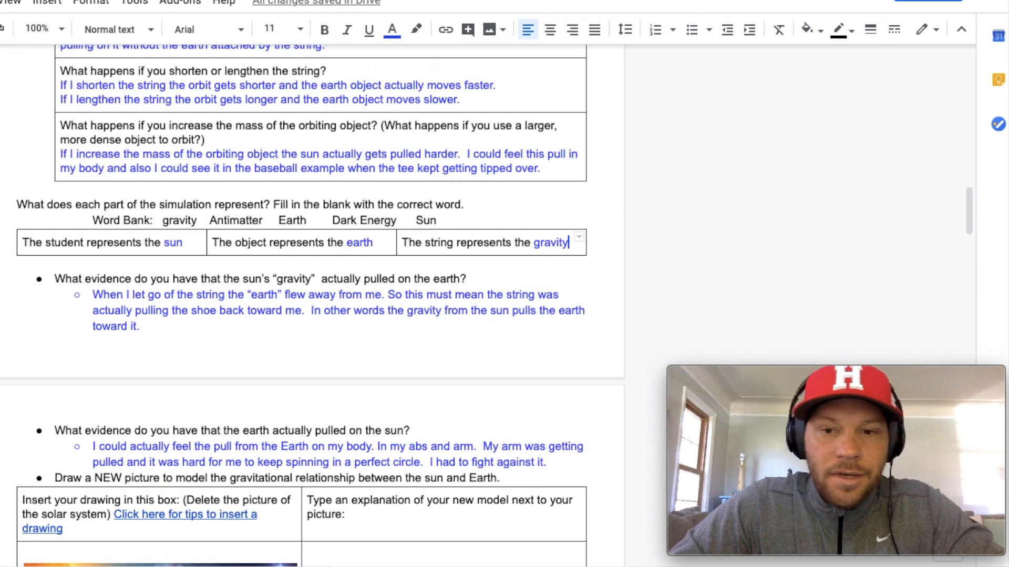
Step: Extend the earth-pull evidence answer with "In the baseball example the tee kept getting tipped over which must have happened by getting pulled by the "earth"."
{"action": "scroll", "coordinate": [506, 208], "scroll_direction": "down", "scroll_amount": 3}
{"action": "left_click_drag", "start_coordinate": [142, 212], "coordinate": [86, 185]}
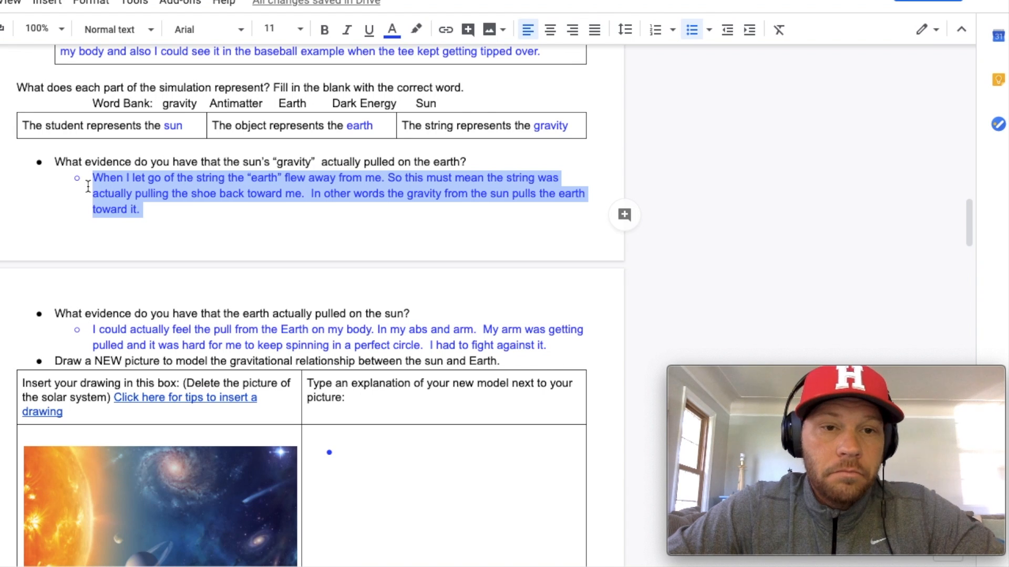
{"action": "scroll", "coordinate": [88, 187], "scroll_direction": "down", "scroll_amount": 2}
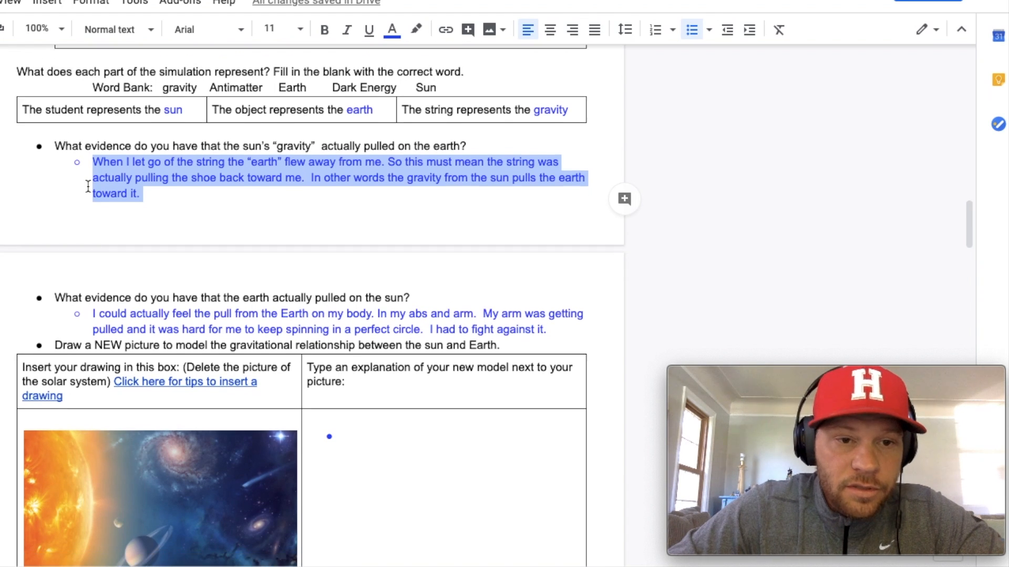
{"action": "double_click", "coordinate": [217, 198]}
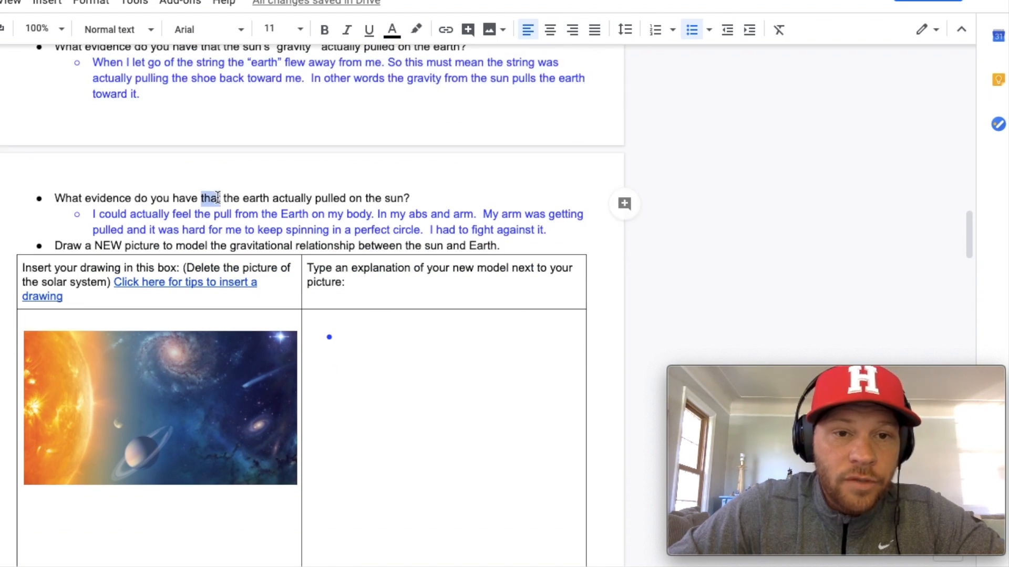
{"action": "triple_click", "coordinate": [218, 198]}
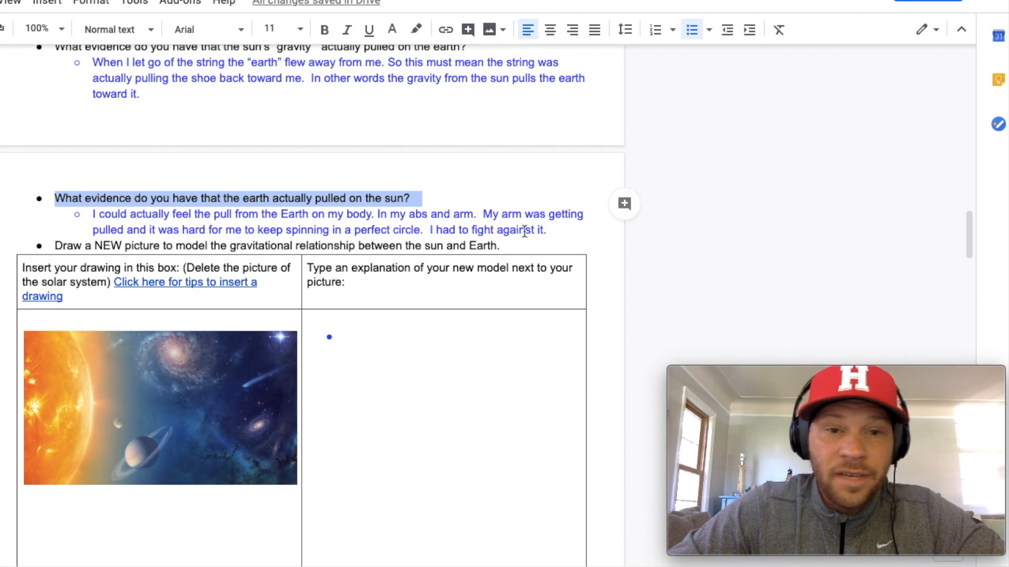
{"action": "left_click", "coordinate": [558, 231]}
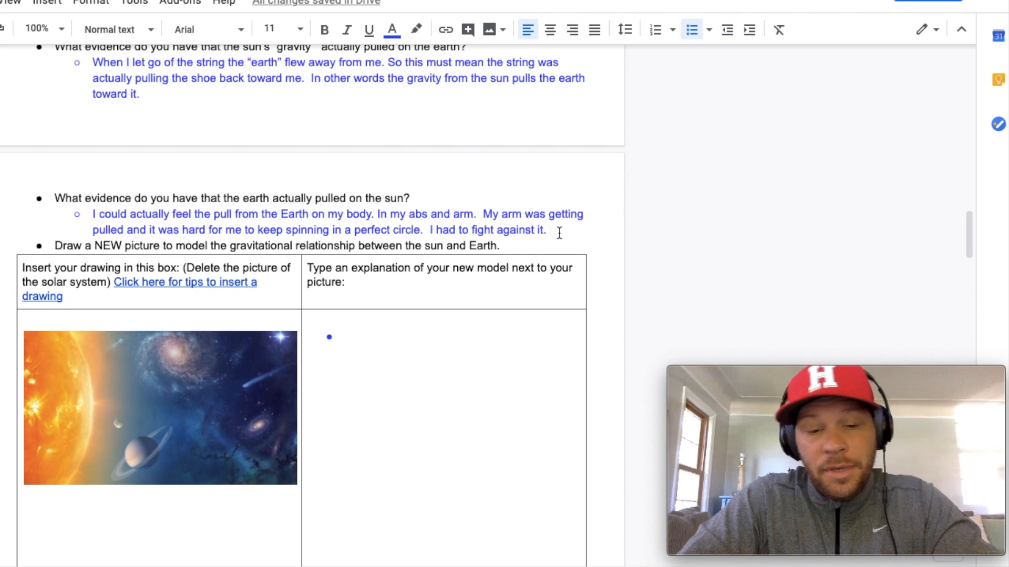
{"action": "type", "text": "In the ba"}
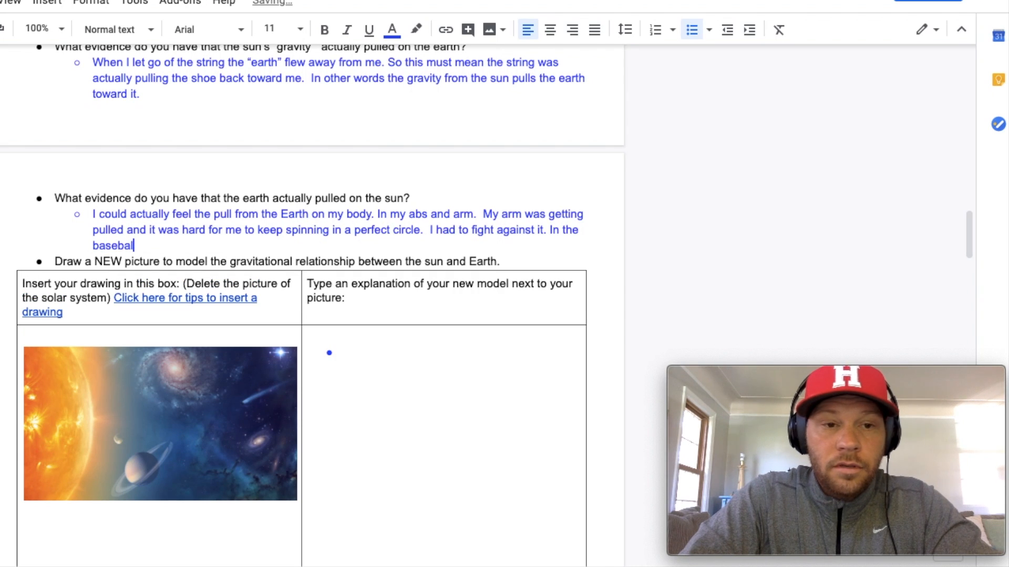
{"action": "type", "text": "seball exam"}
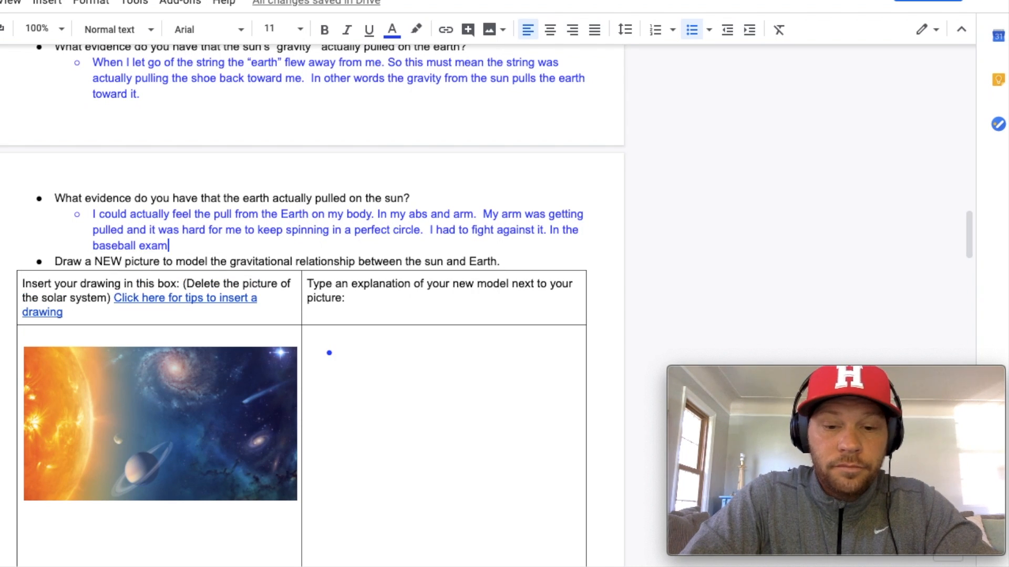
{"action": "type", "text": "ple the tee kept getting tipped over"}
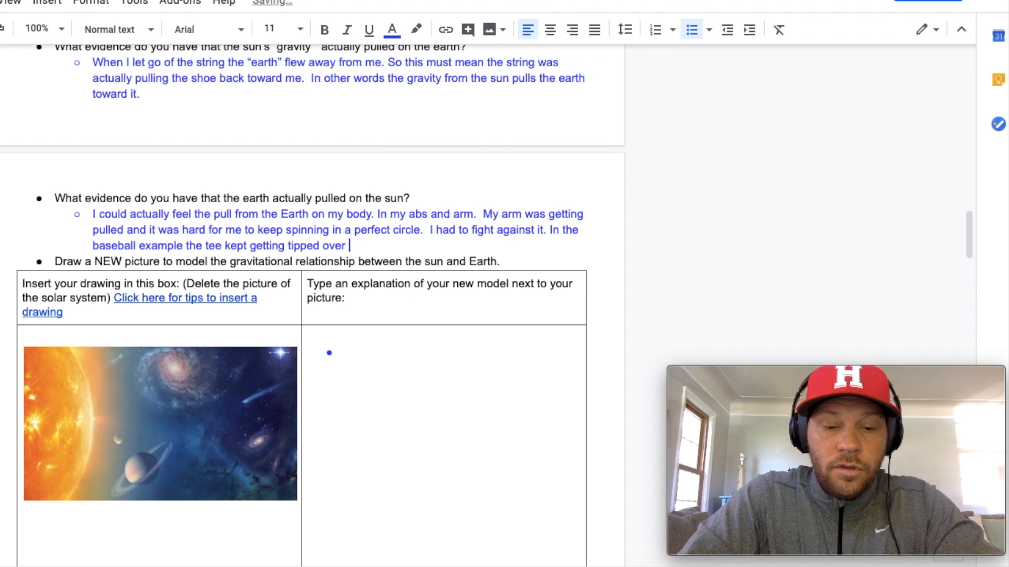
{"action": "type", "text": " which "}
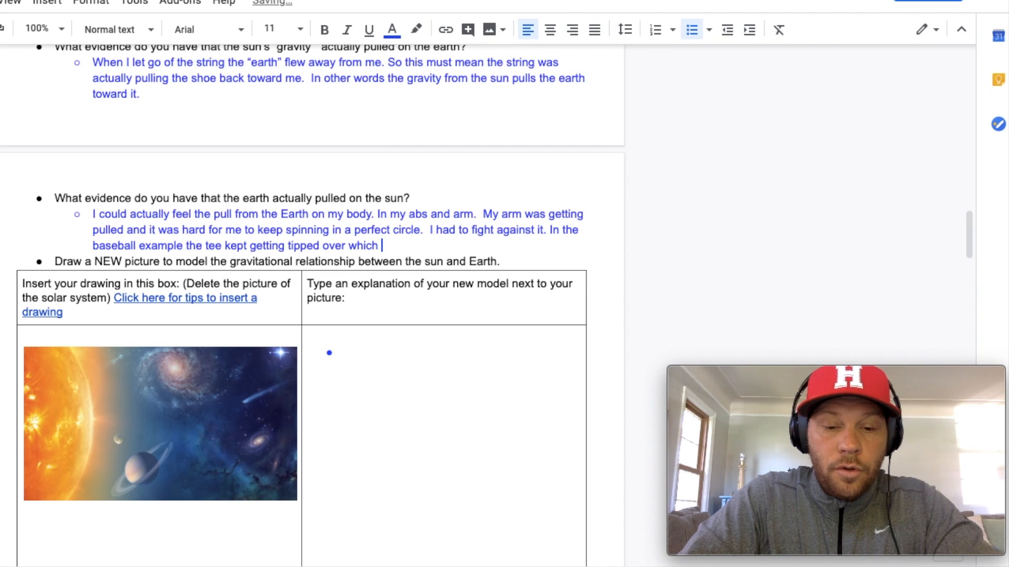
{"action": "type", "text": "must have"}
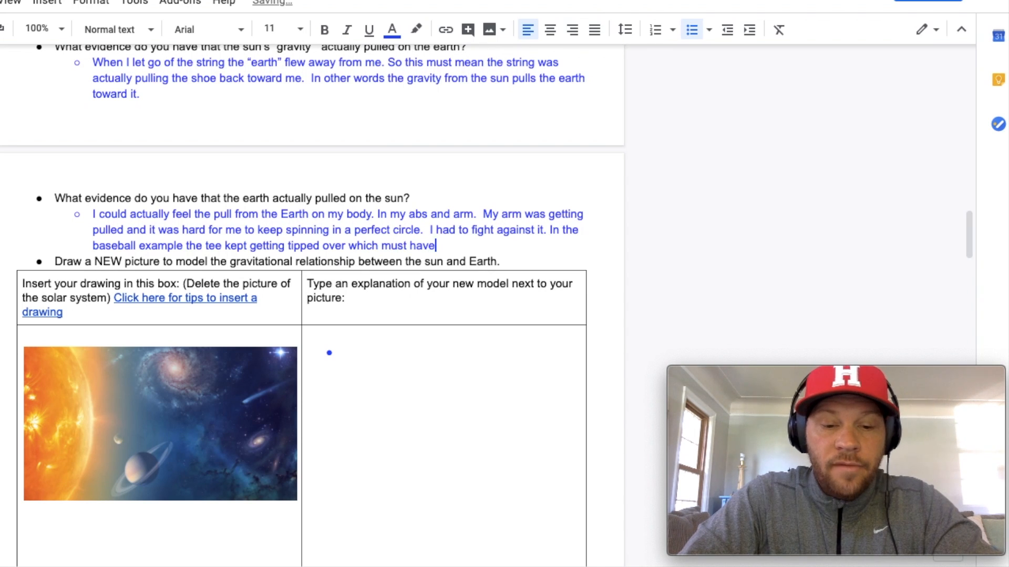
{"action": "type", "text": " happened by "}
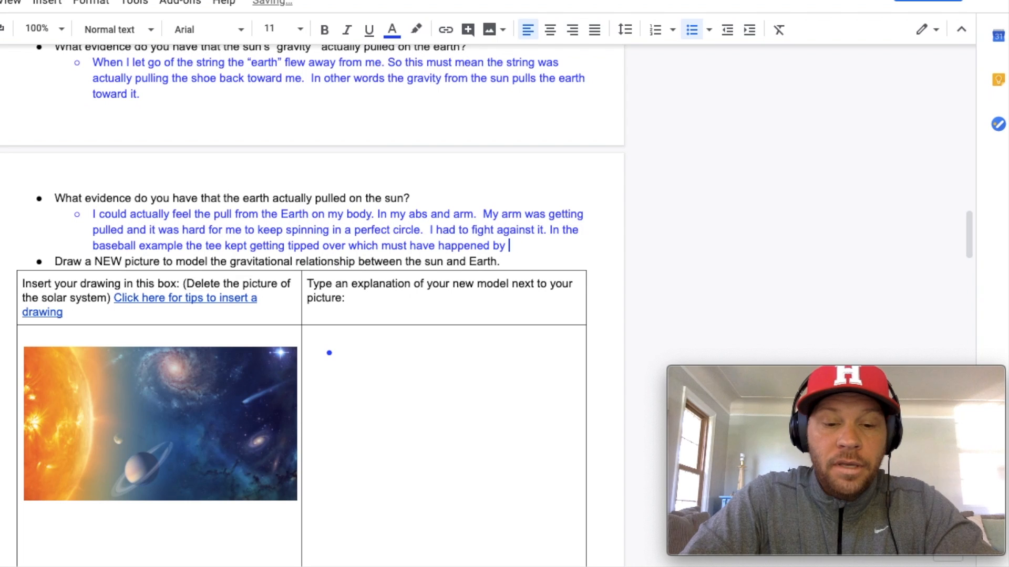
{"action": "type", "text": "getting pulle"}
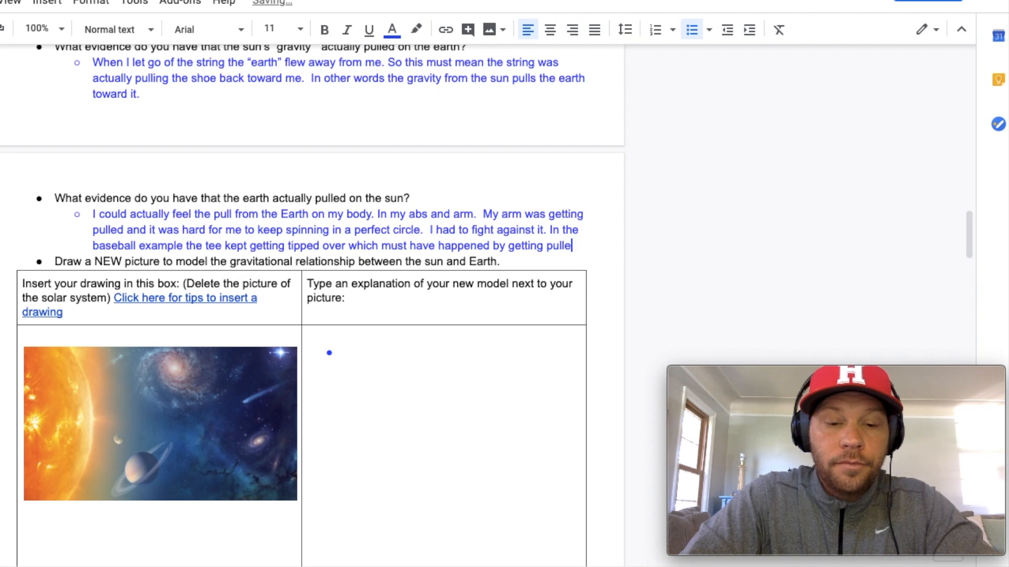
{"action": "type", "text": "d by the \"earth"}
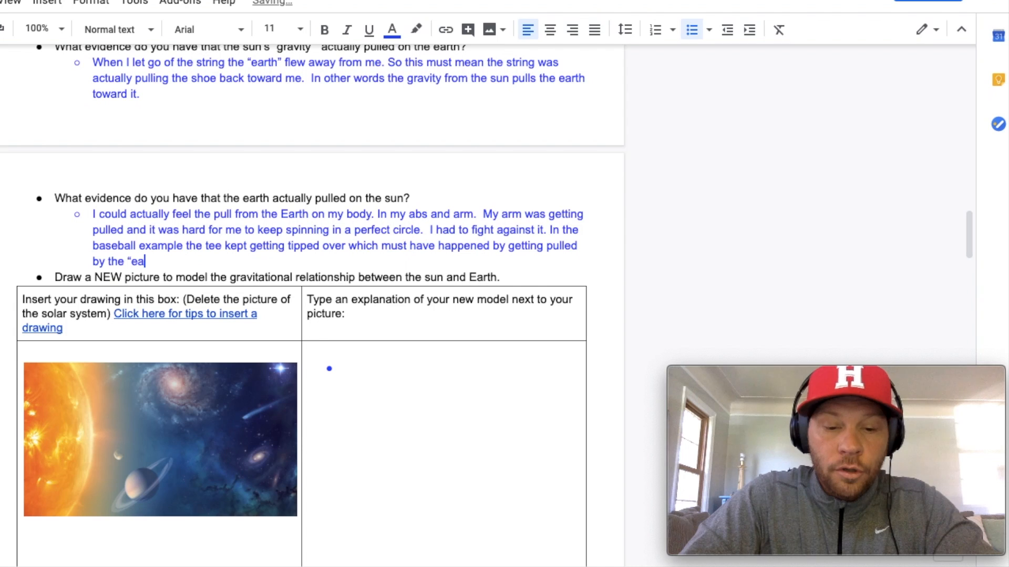
{"action": "type", "text": "\"."}
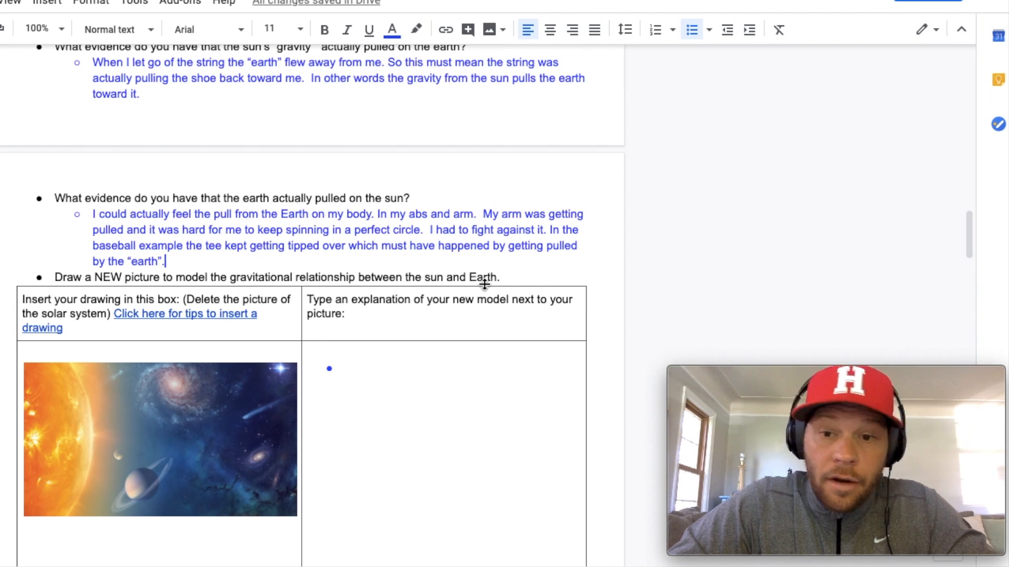
{"action": "scroll", "coordinate": [484, 284], "scroll_direction": "down", "scroll_amount": 2}
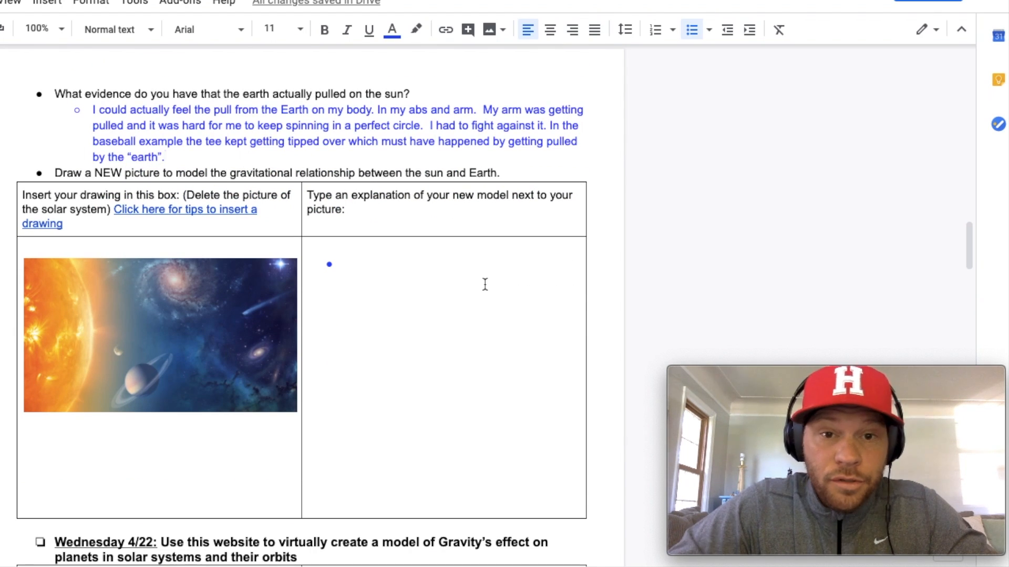